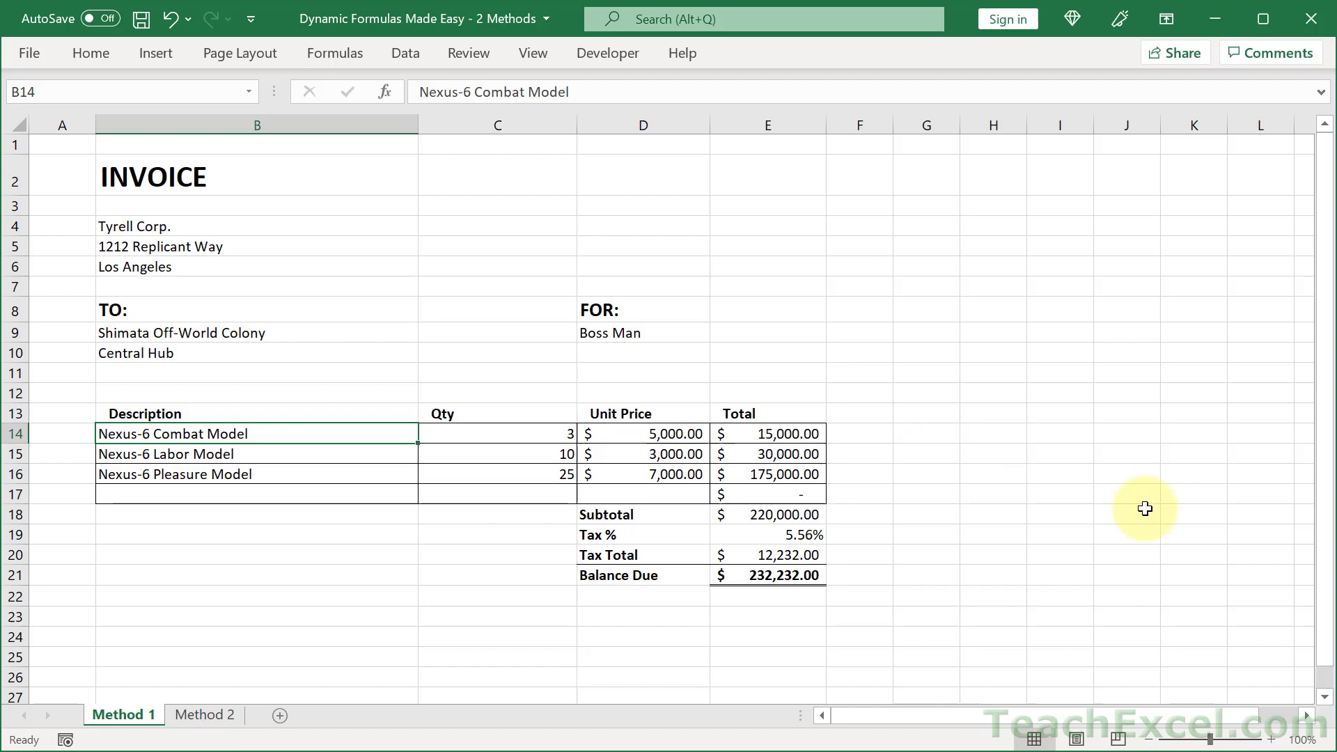
Zoom in on the invoice and review the Subtotal formula in E18, leaving it unchanged
click(1271, 740)
click(1272, 740)
click(1271, 740)
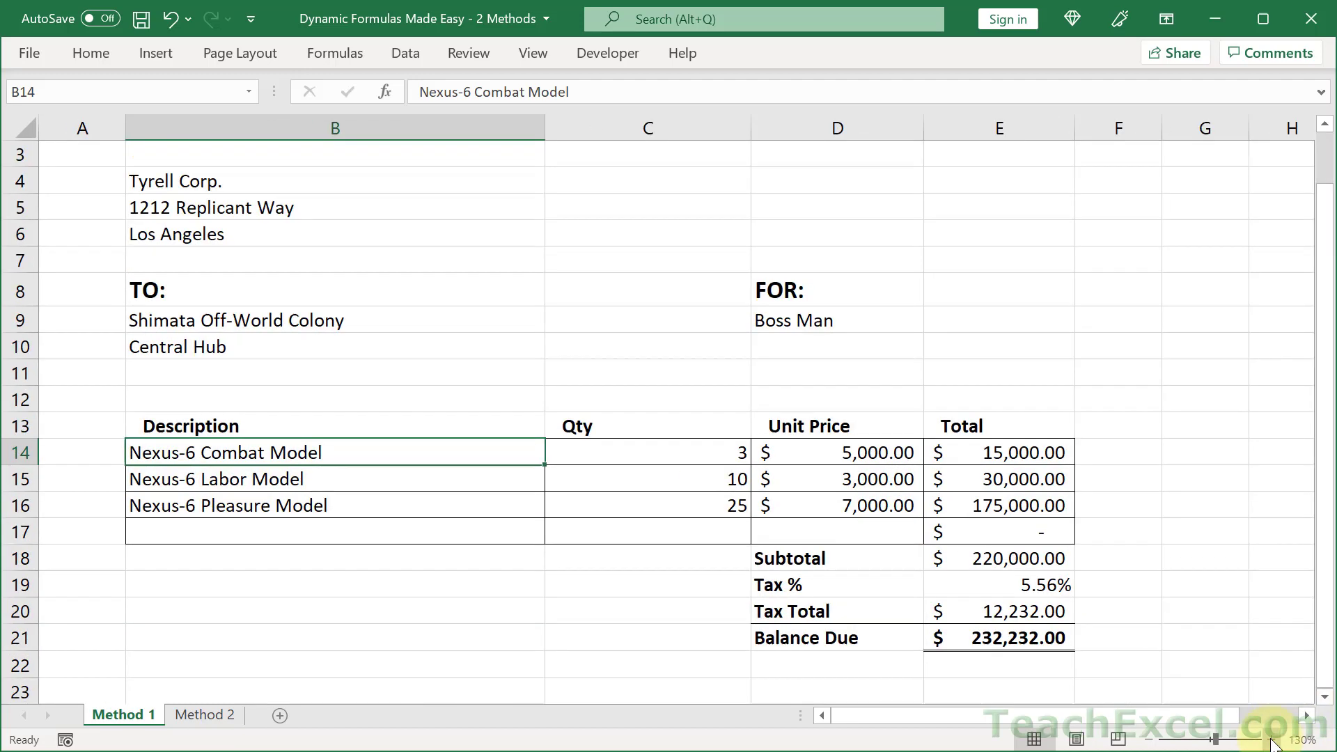
click(1271, 740)
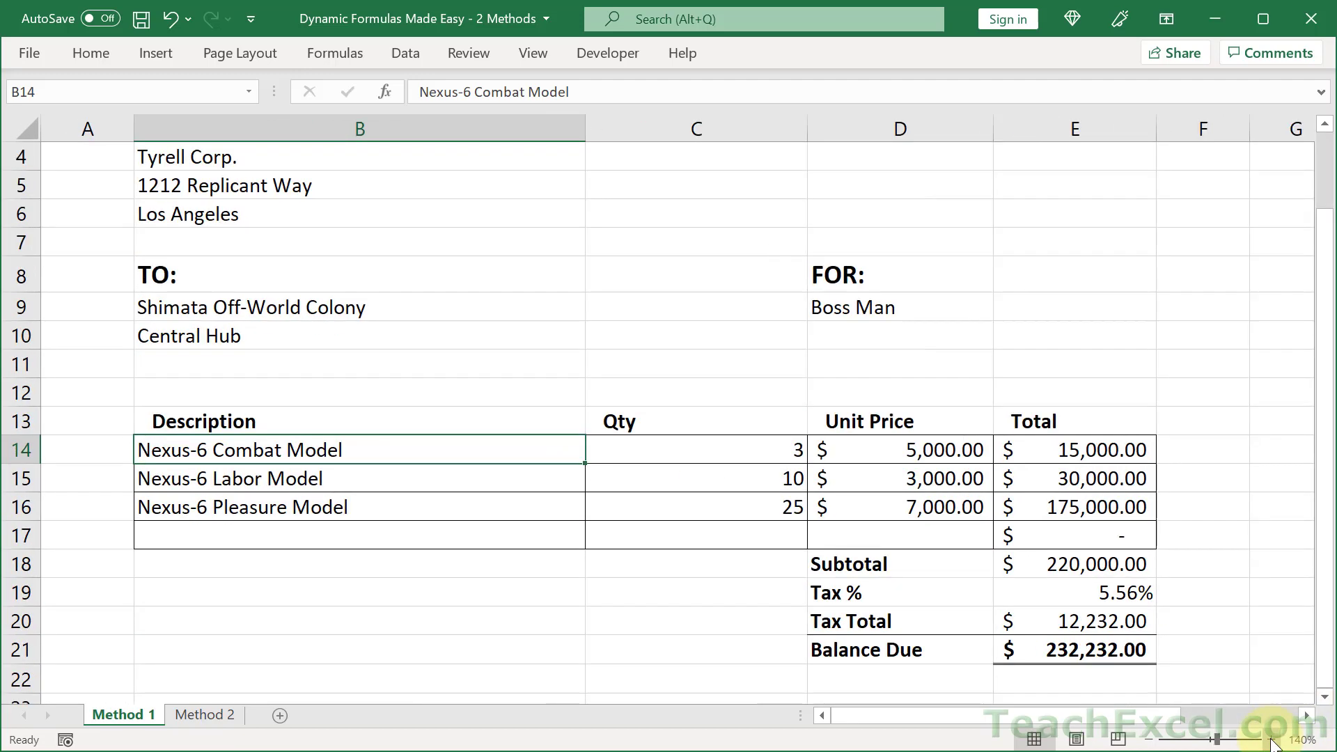
double_click(1069, 564)
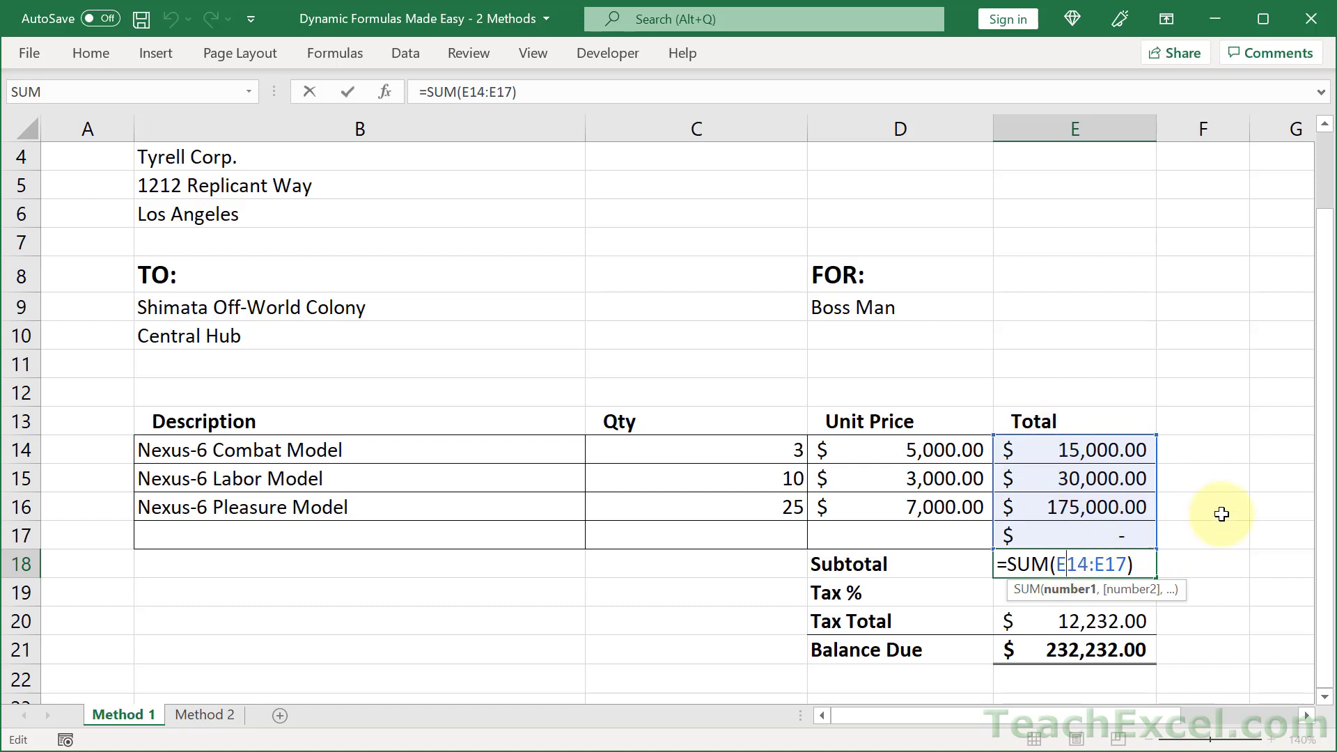
key(ctrl+Return)
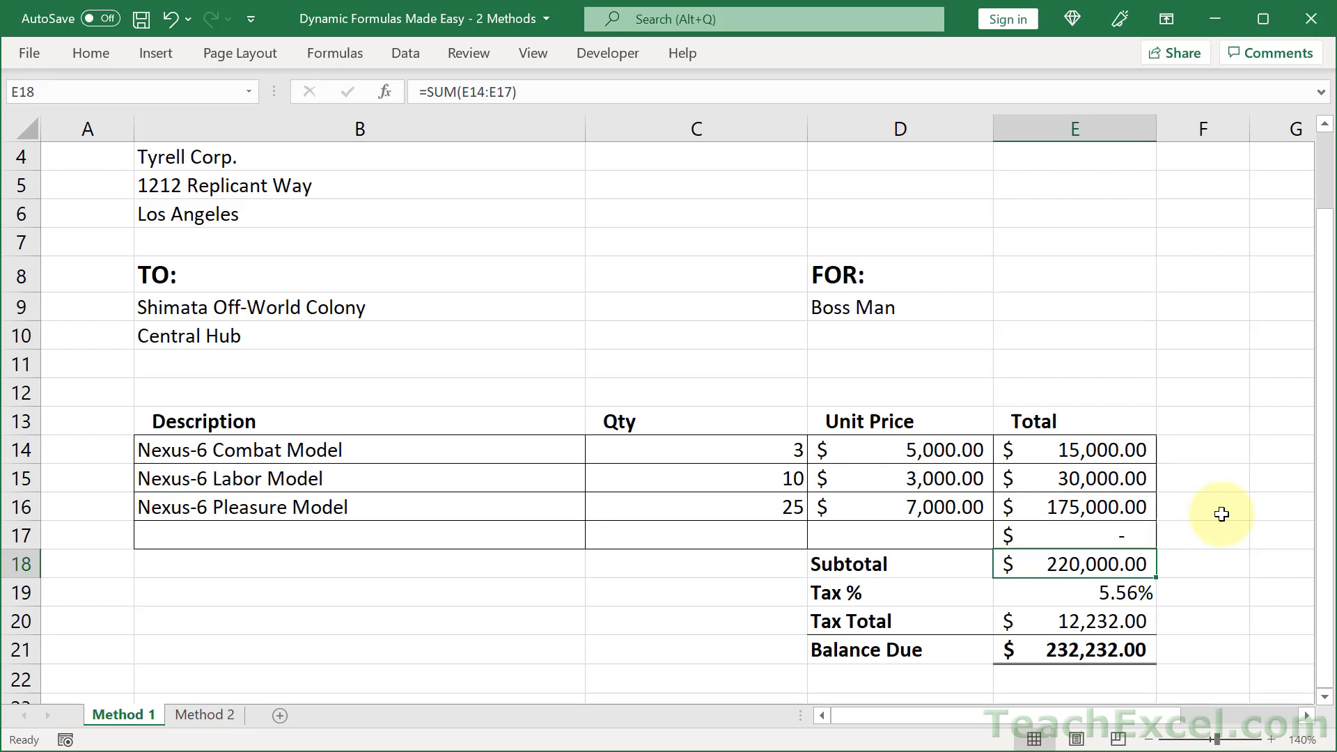
Convert the line items B13:E17 into a table with headers
drag(1069, 531, 289, 425)
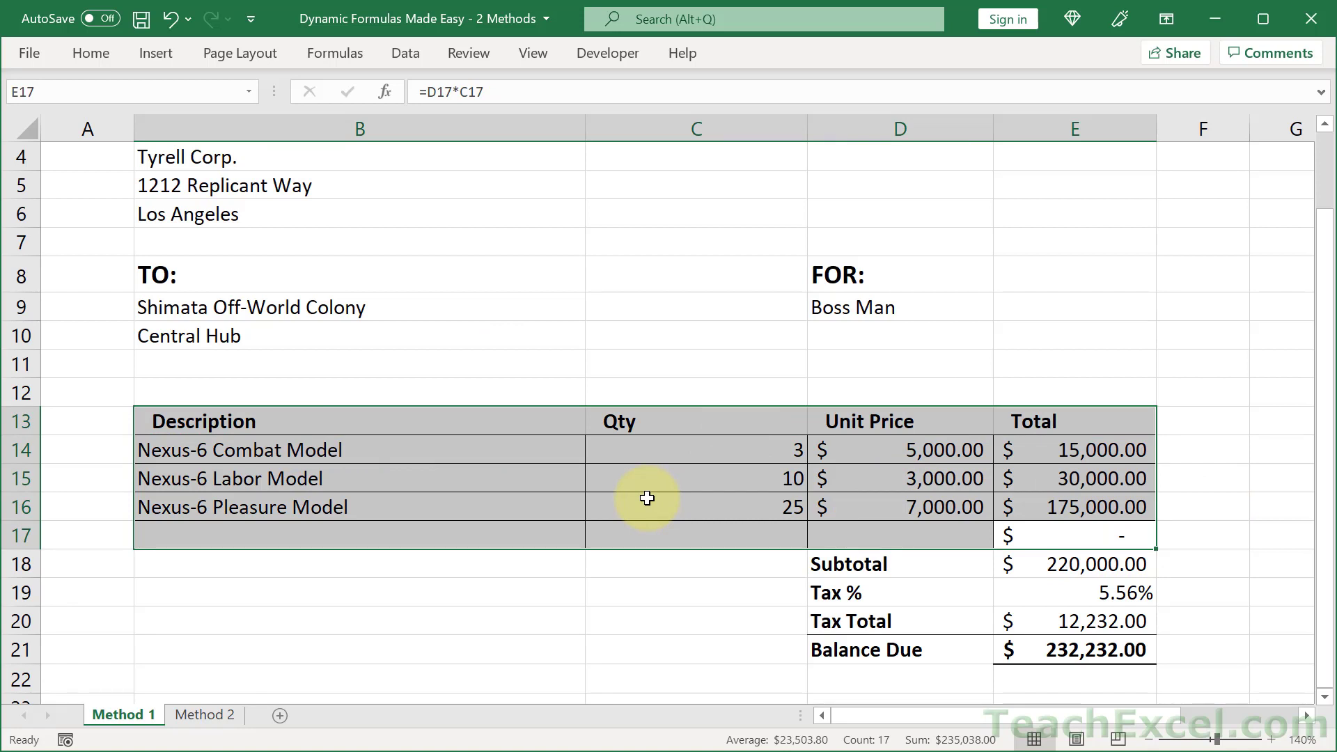
click(156, 53)
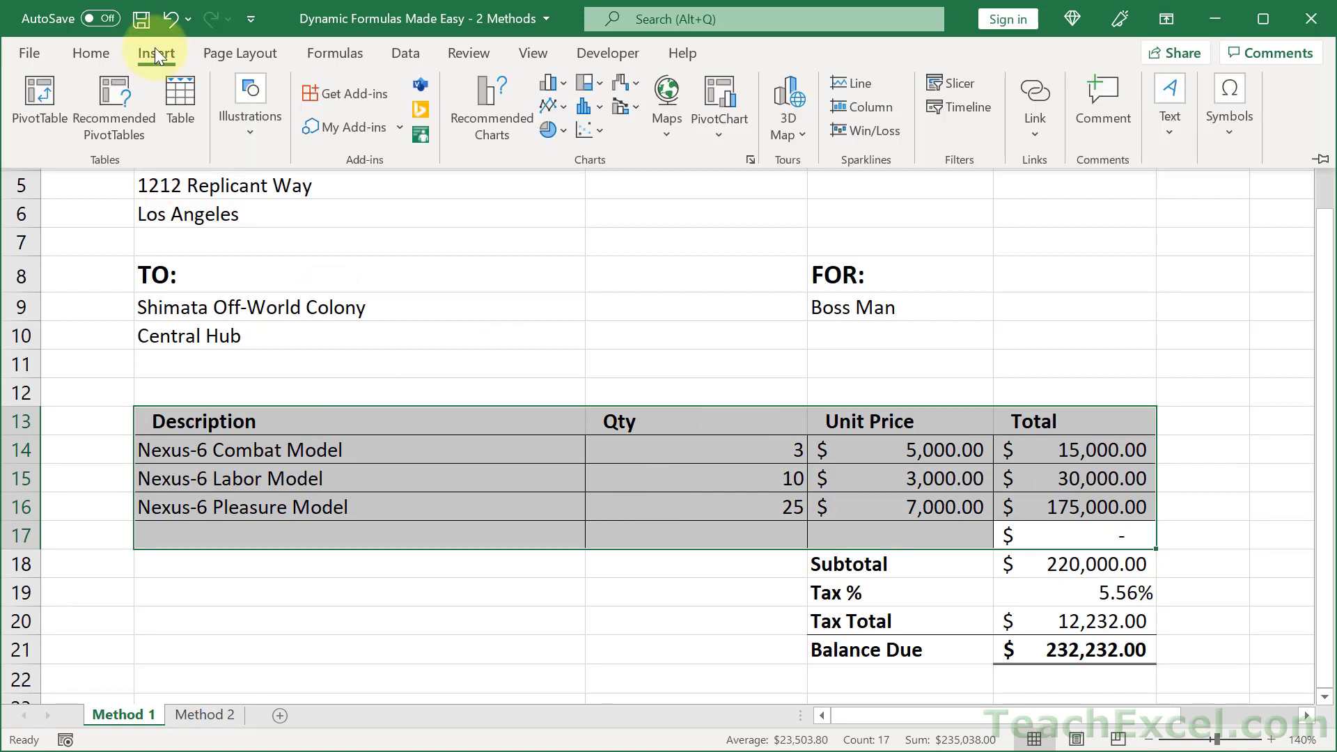
click(179, 108)
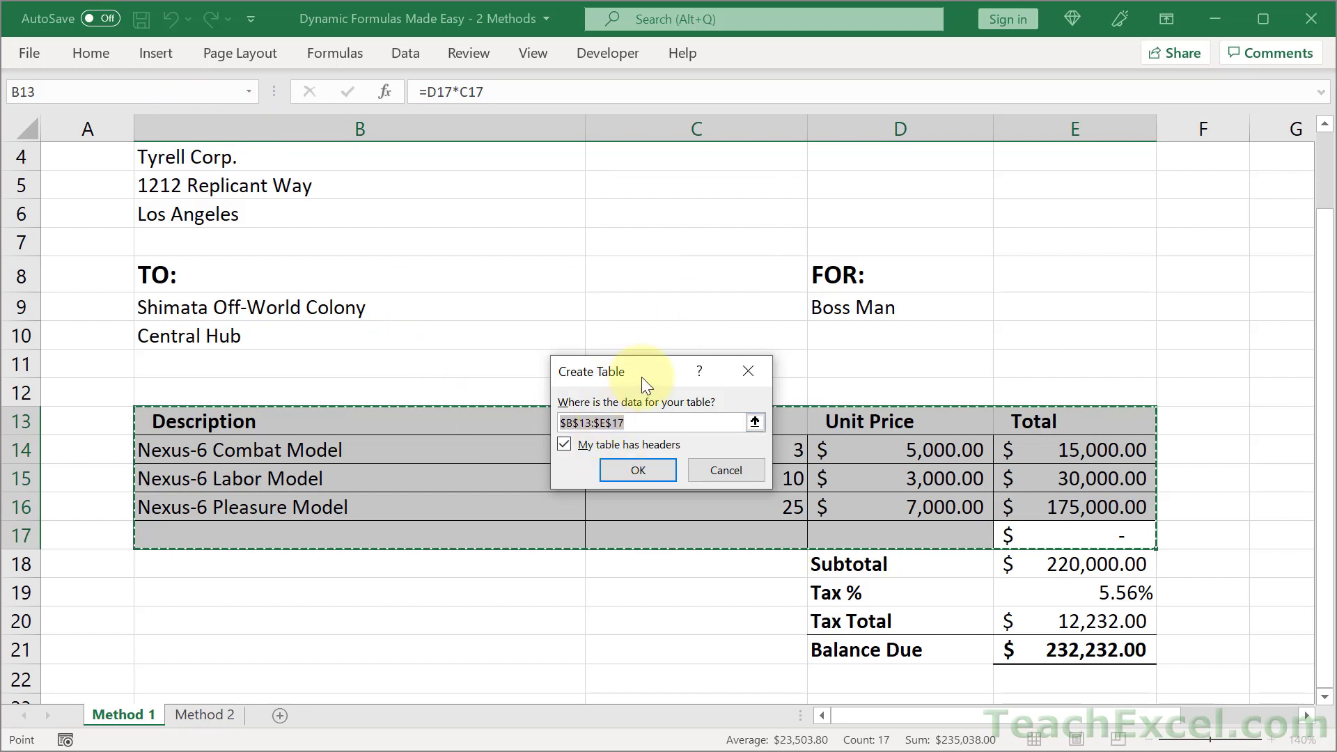
drag(641, 366, 653, 245)
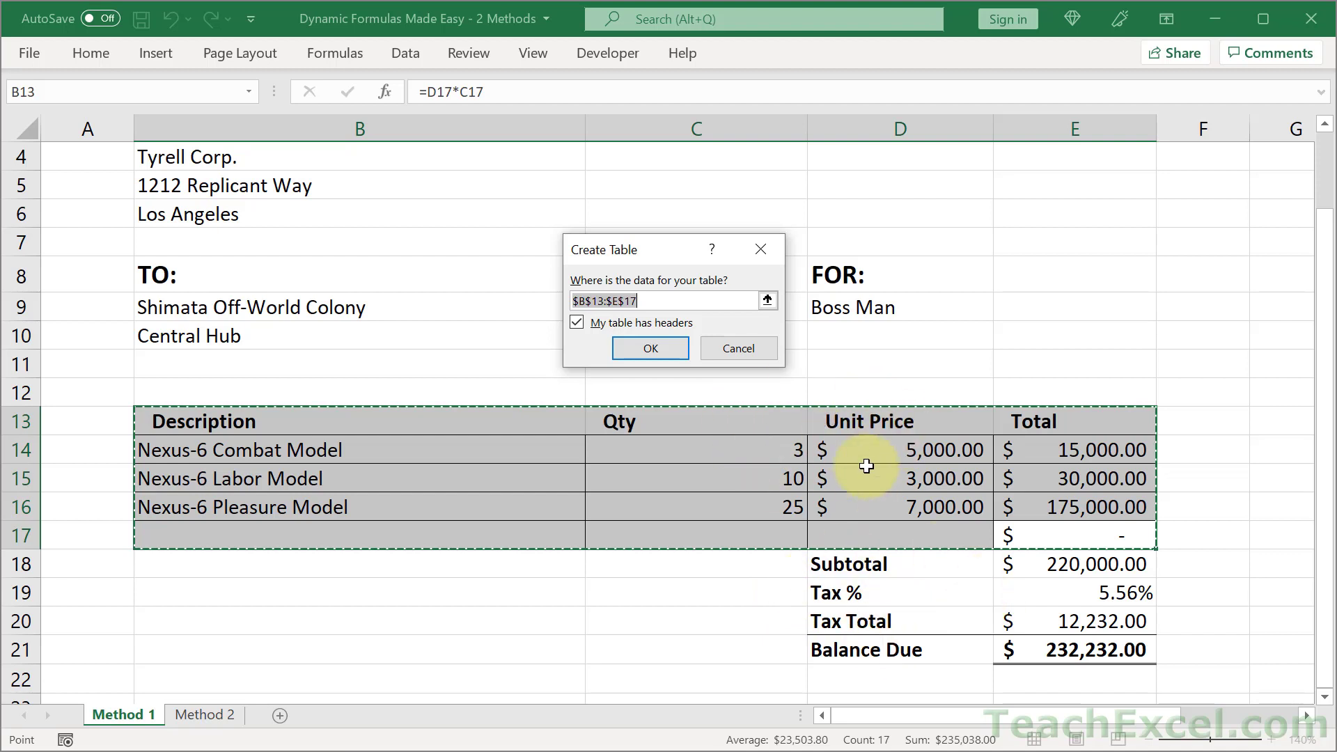
click(649, 347)
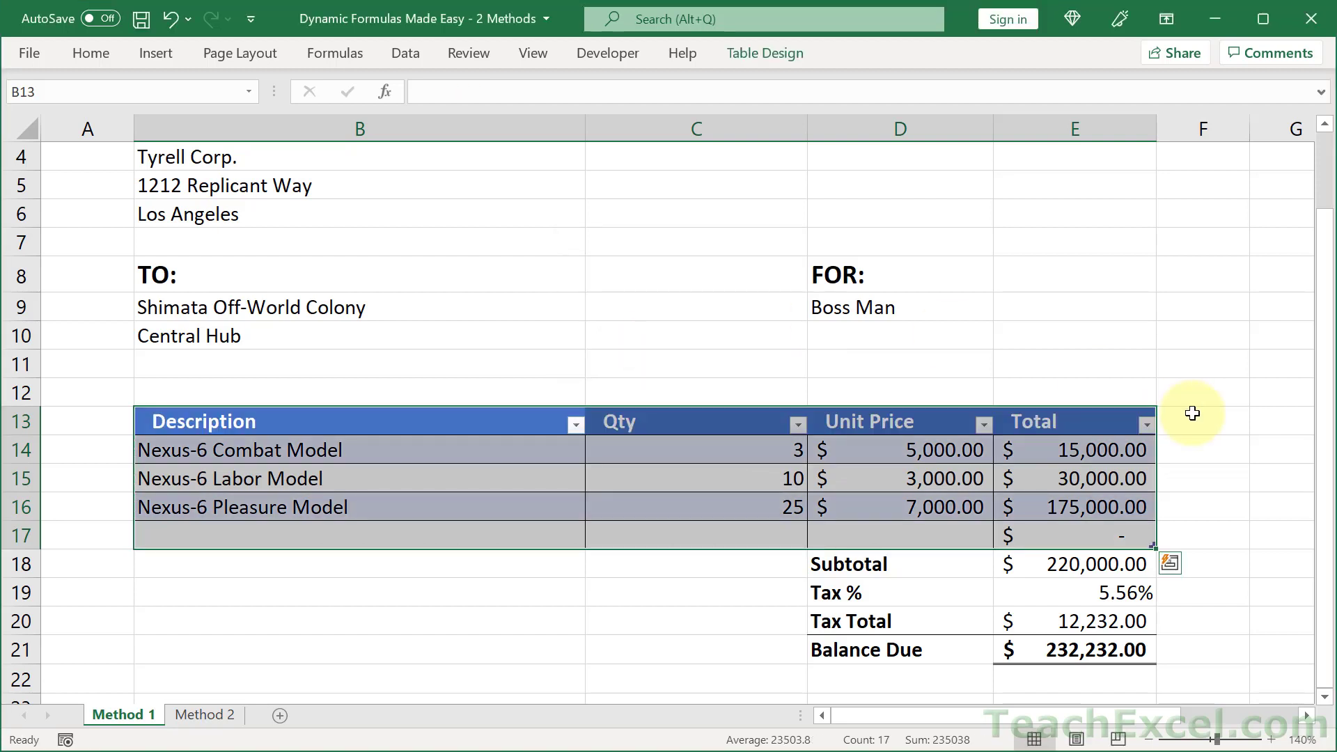
Apply the first plain Light table style and turn off the header filter buttons
click(1181, 391)
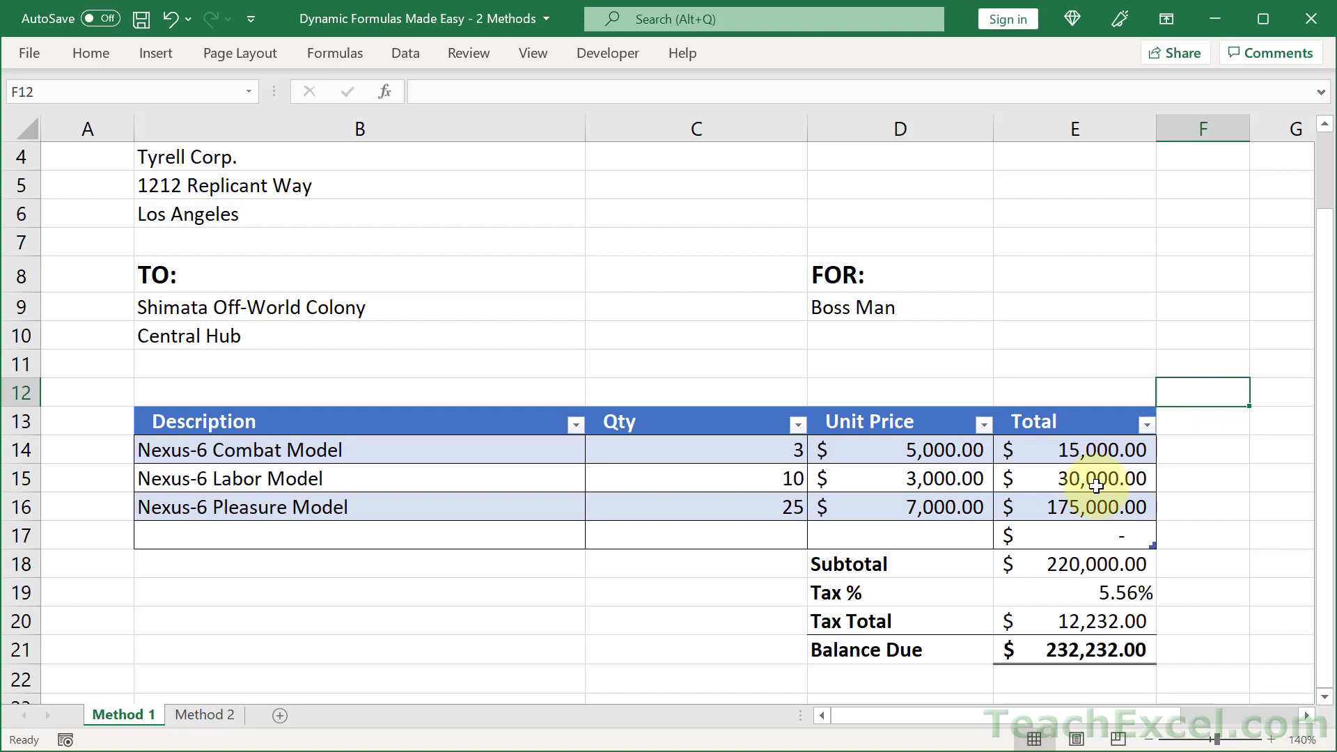
click(882, 453)
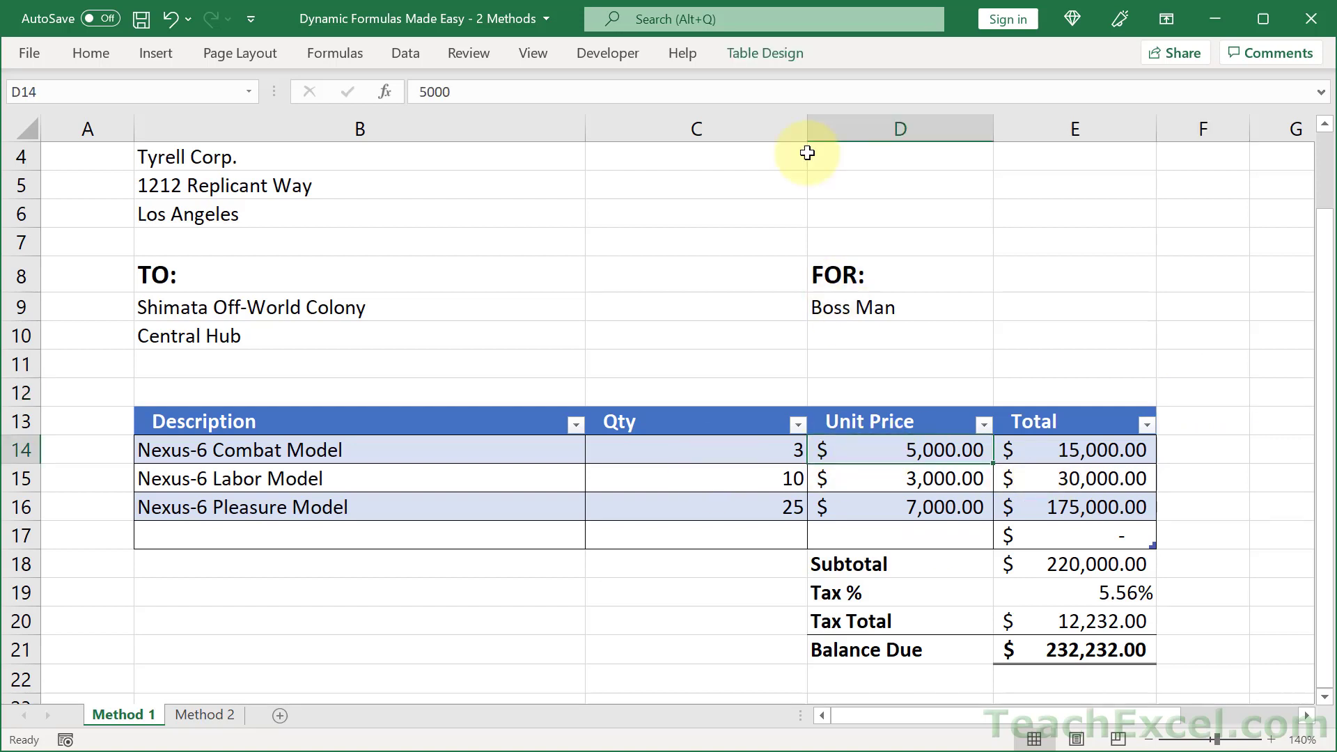
click(756, 56)
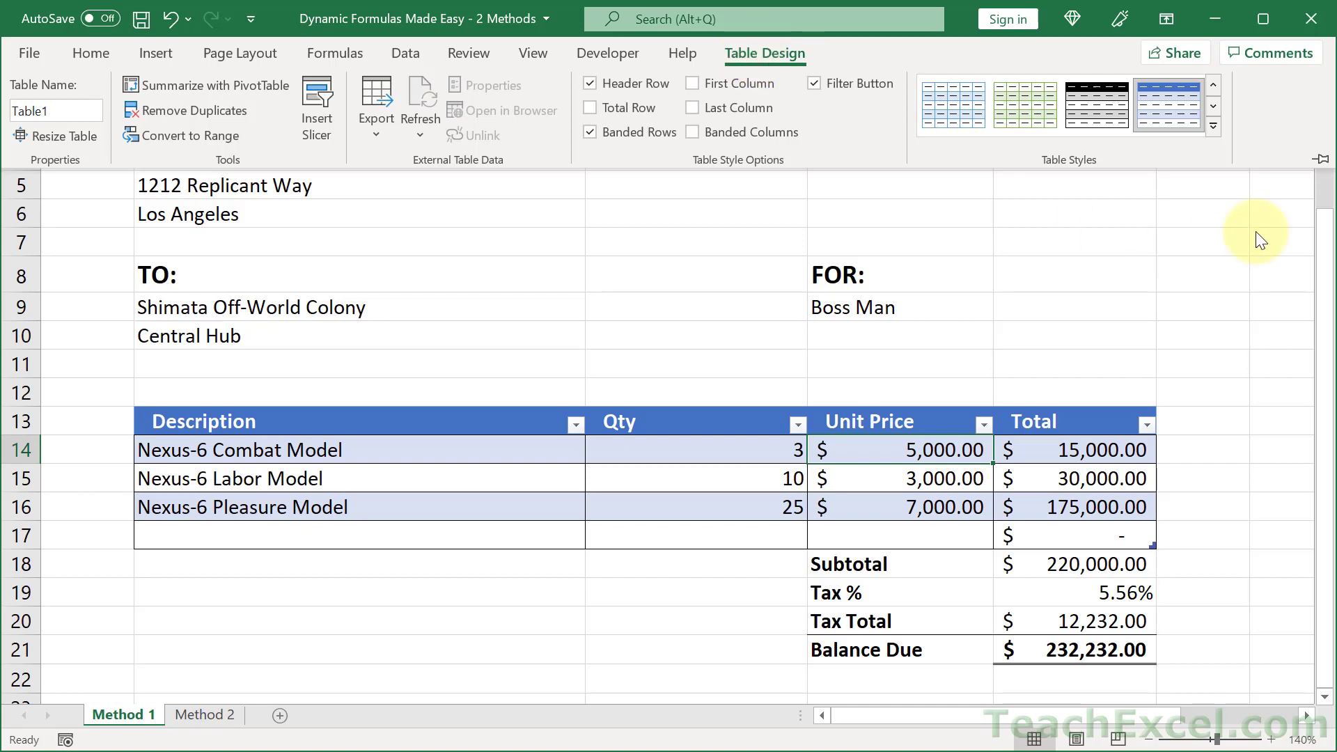
click(1214, 126)
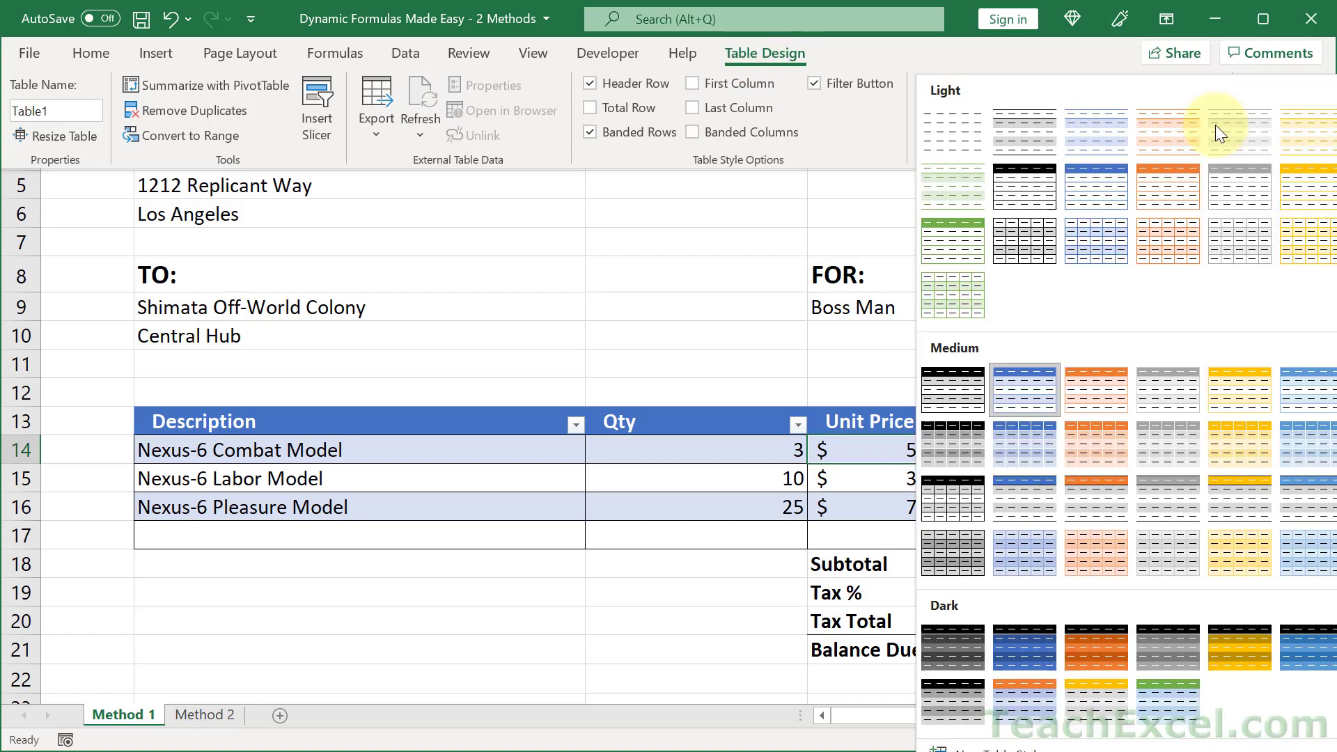
click(950, 140)
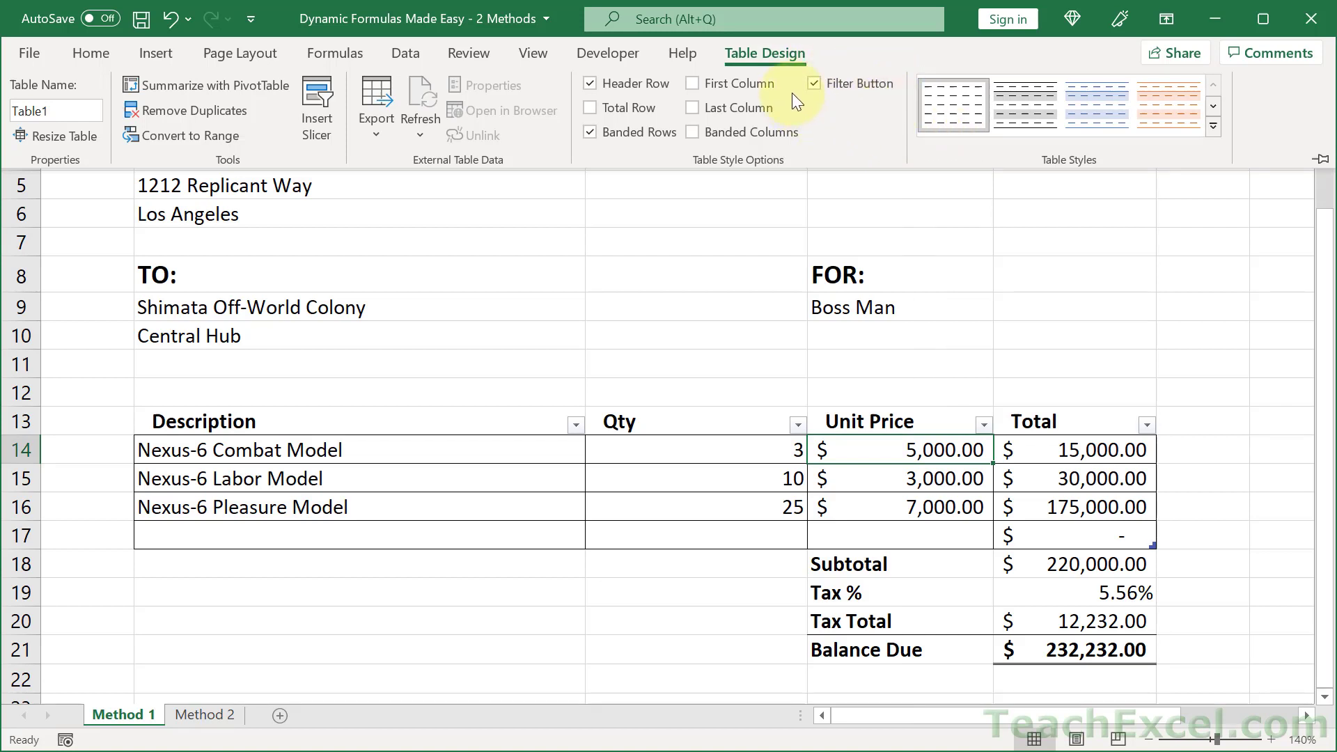
click(813, 82)
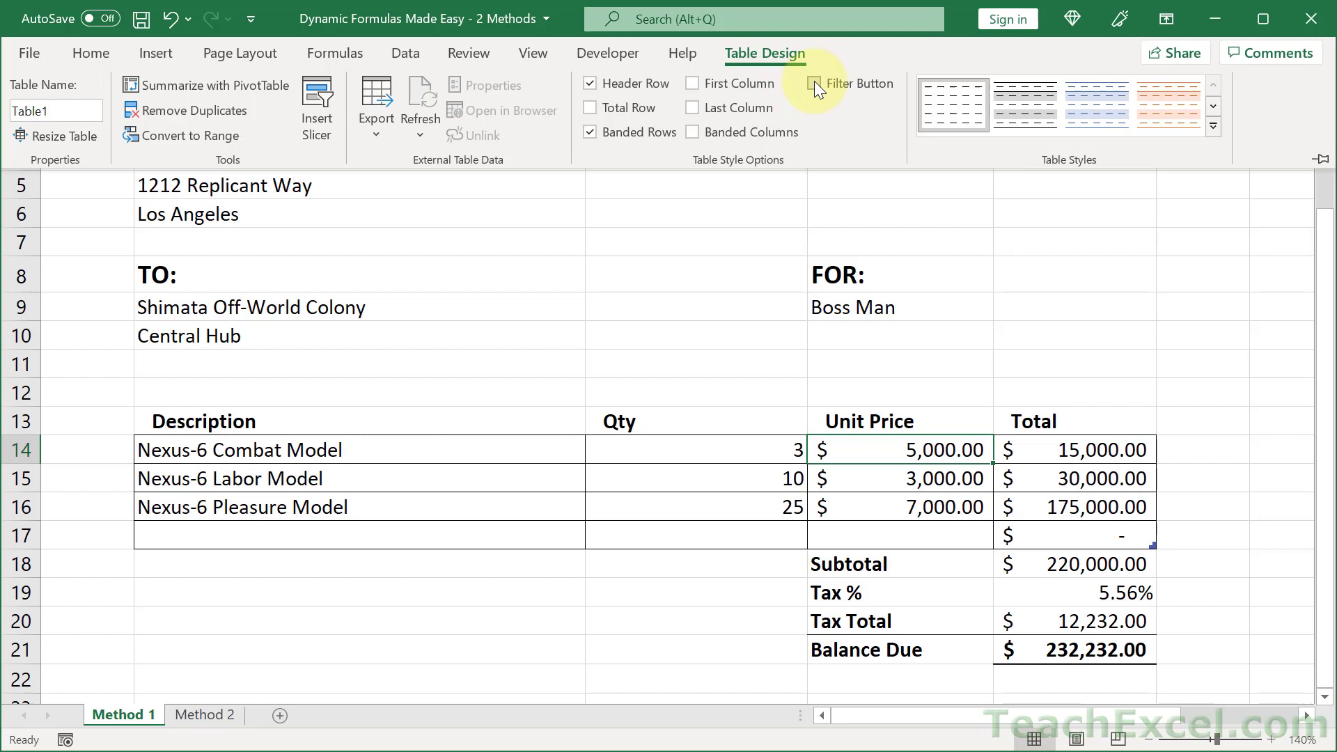
click(1087, 369)
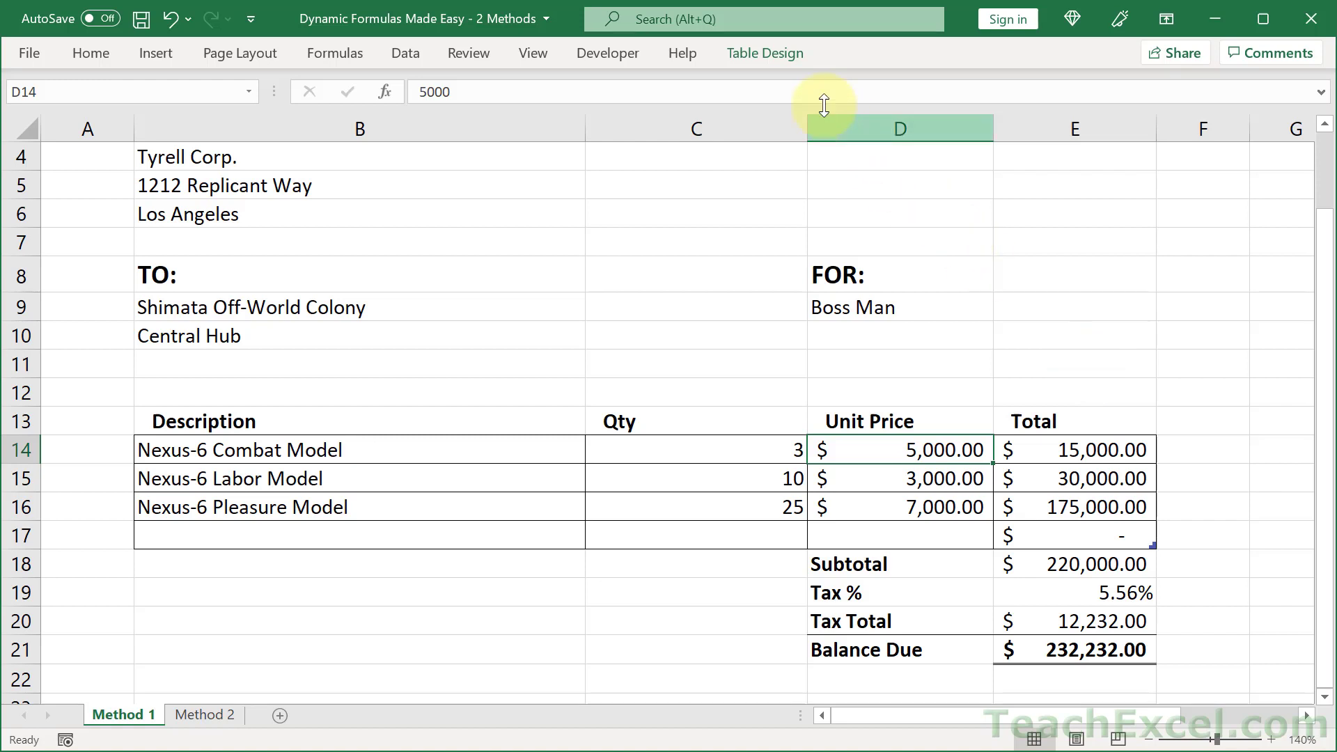
Change the table name from Table1 to tblInvoice
click(770, 55)
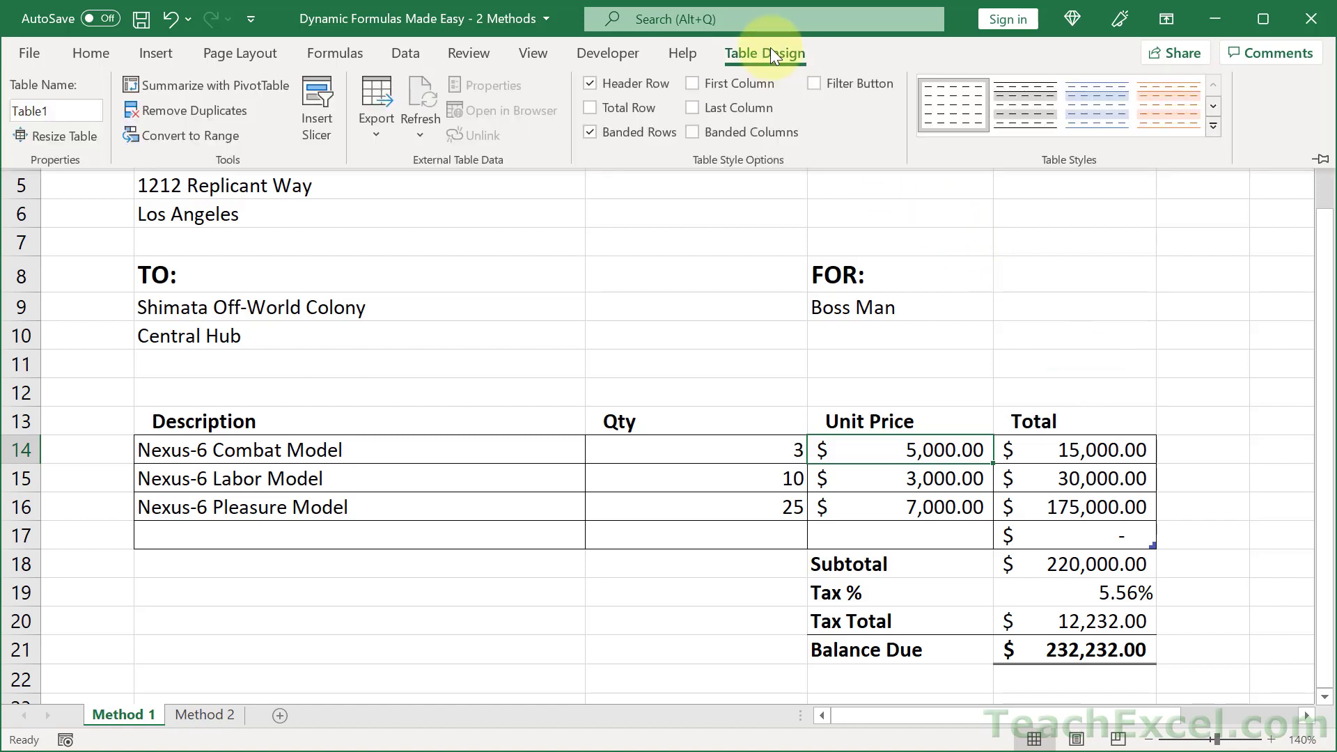
click(66, 110)
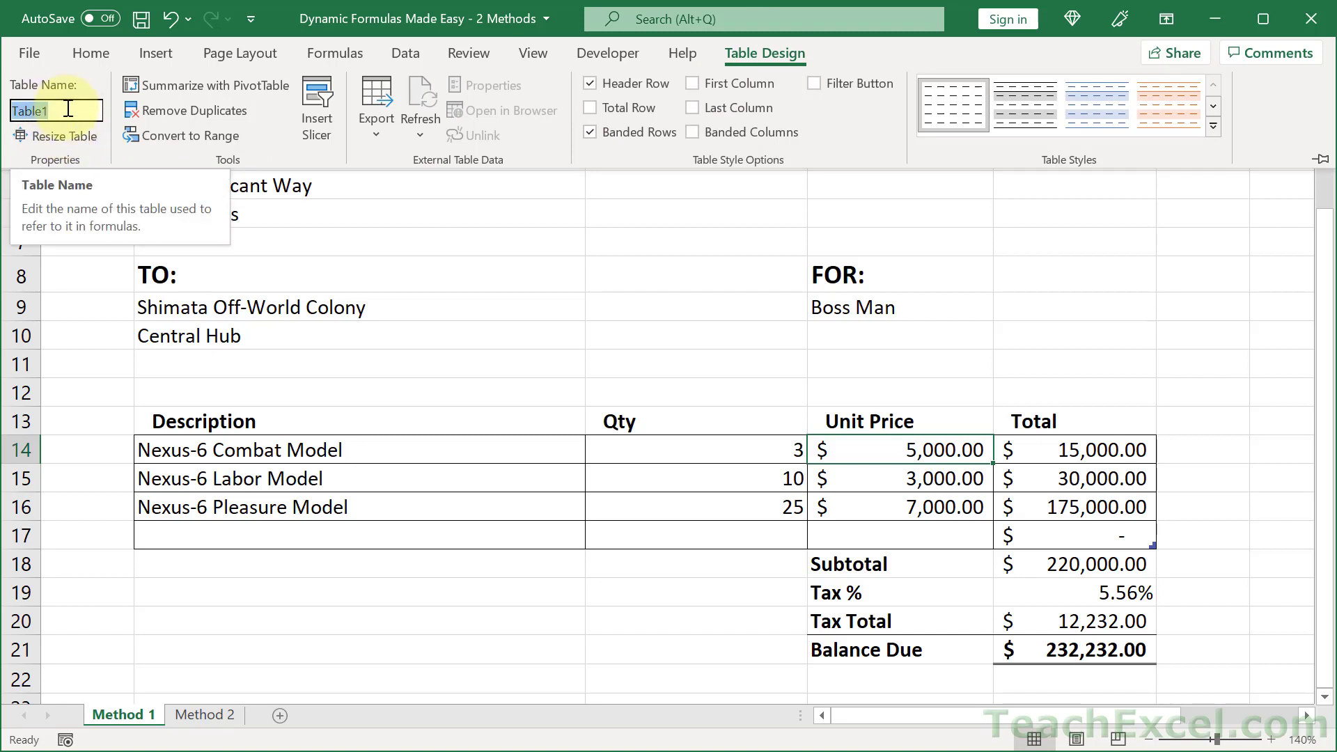
text(tb)
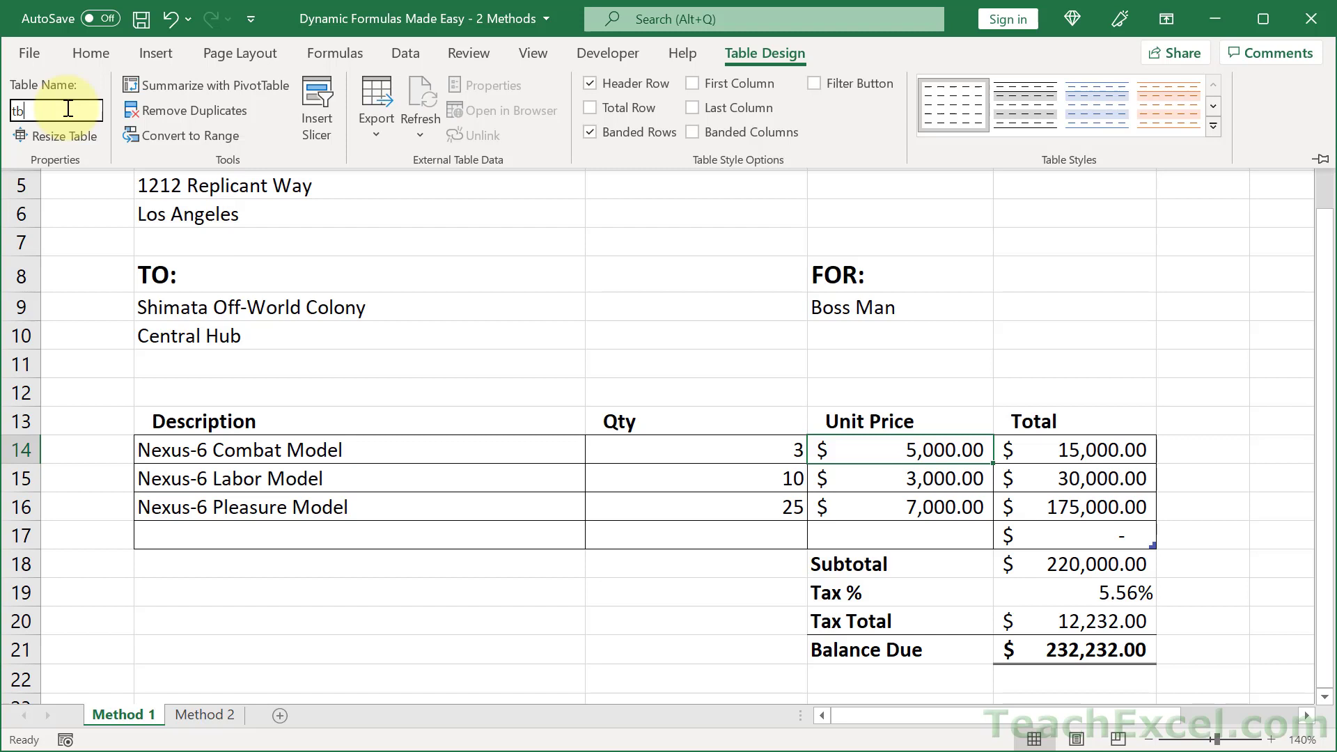
text(lInvoice)
click(1194, 395)
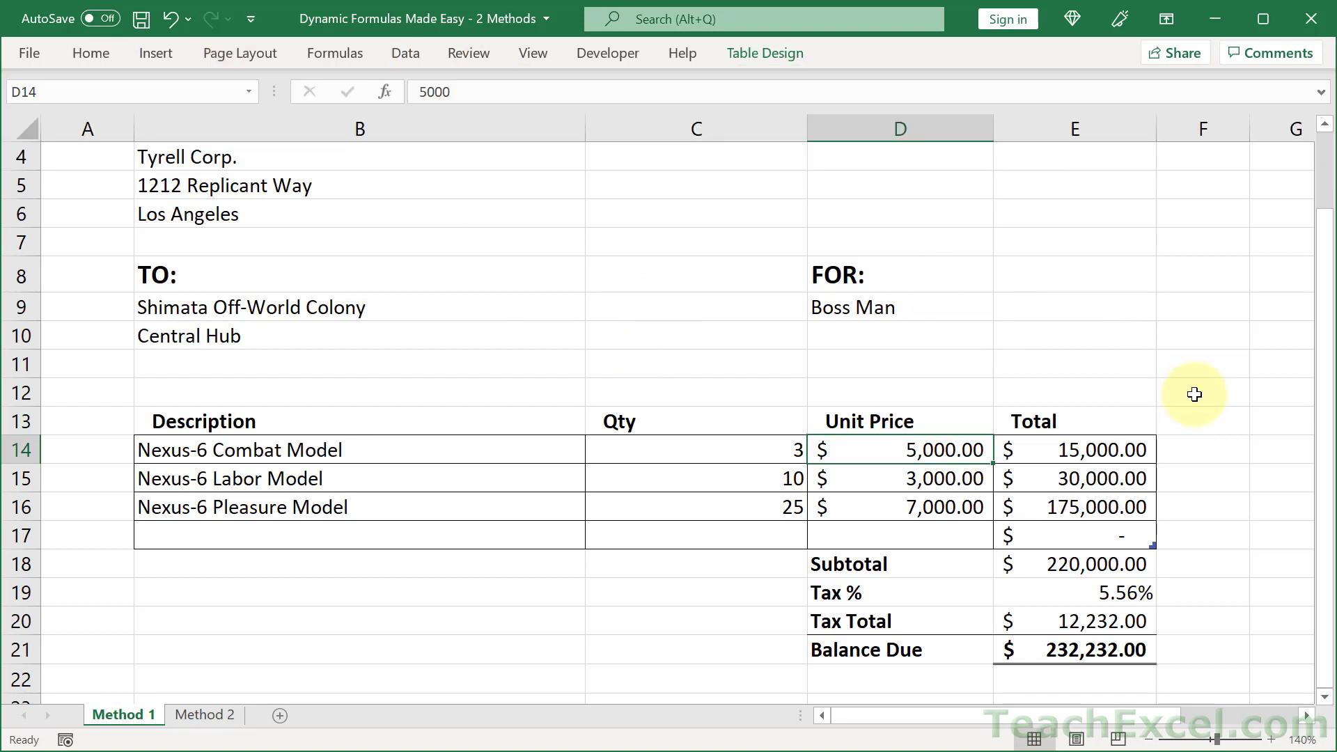
Select the Subtotal cell E18 and clear its old formula
click(1306, 717)
scroll(1074, 441, up, 1)
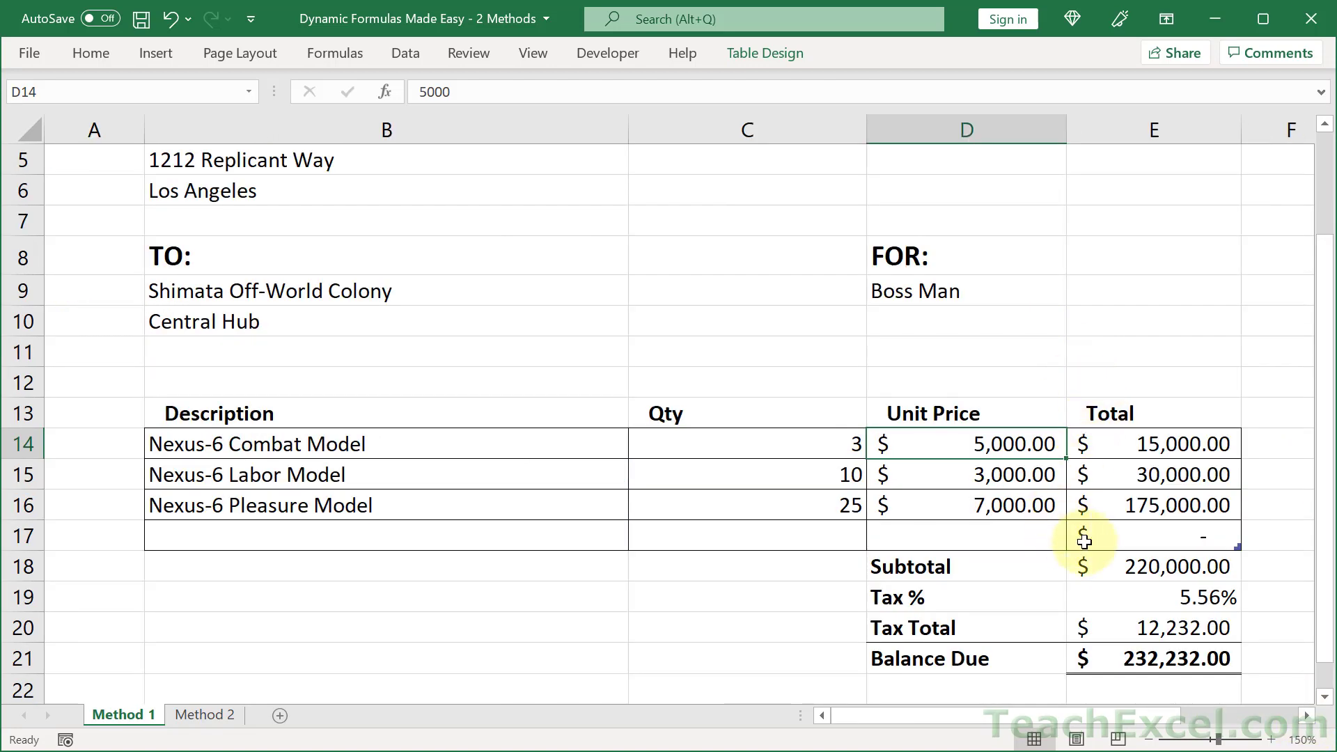
scroll(1080, 540, up, 3)
scroll(853, 539, down, 2)
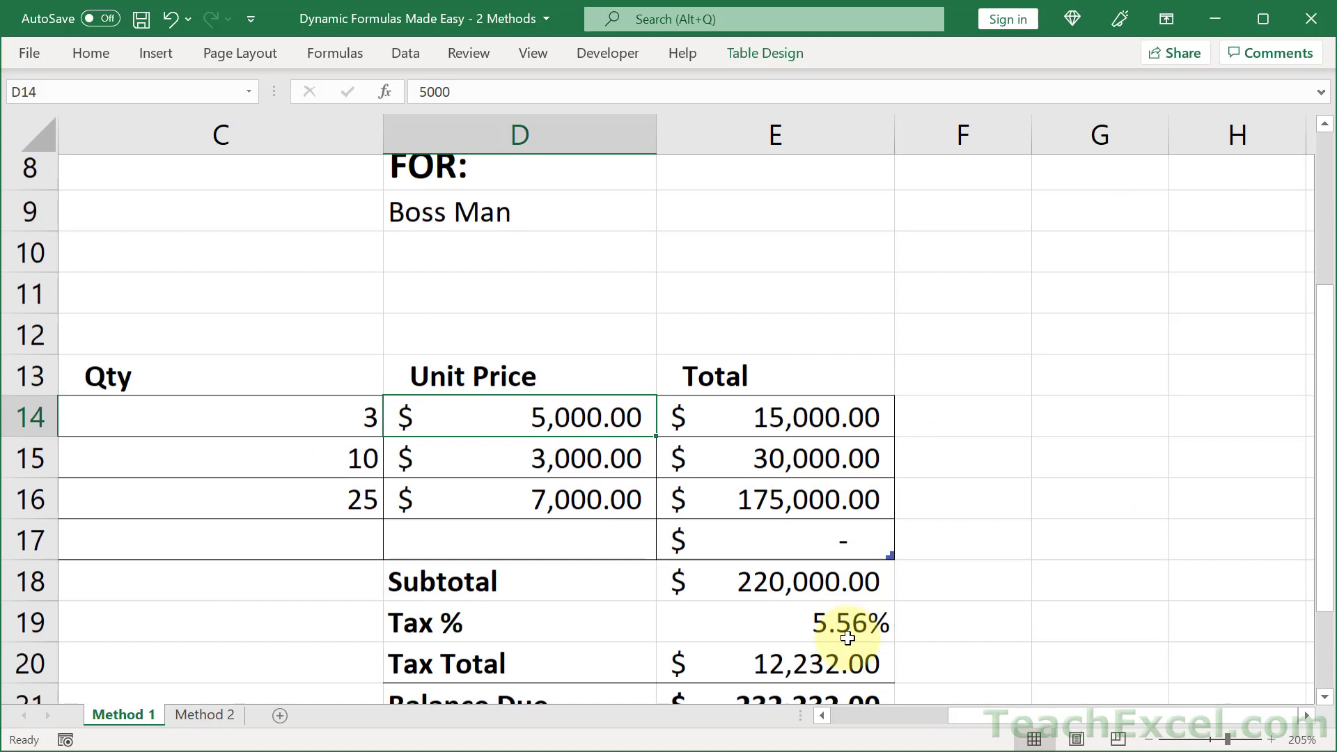
click(779, 547)
key(Delete)
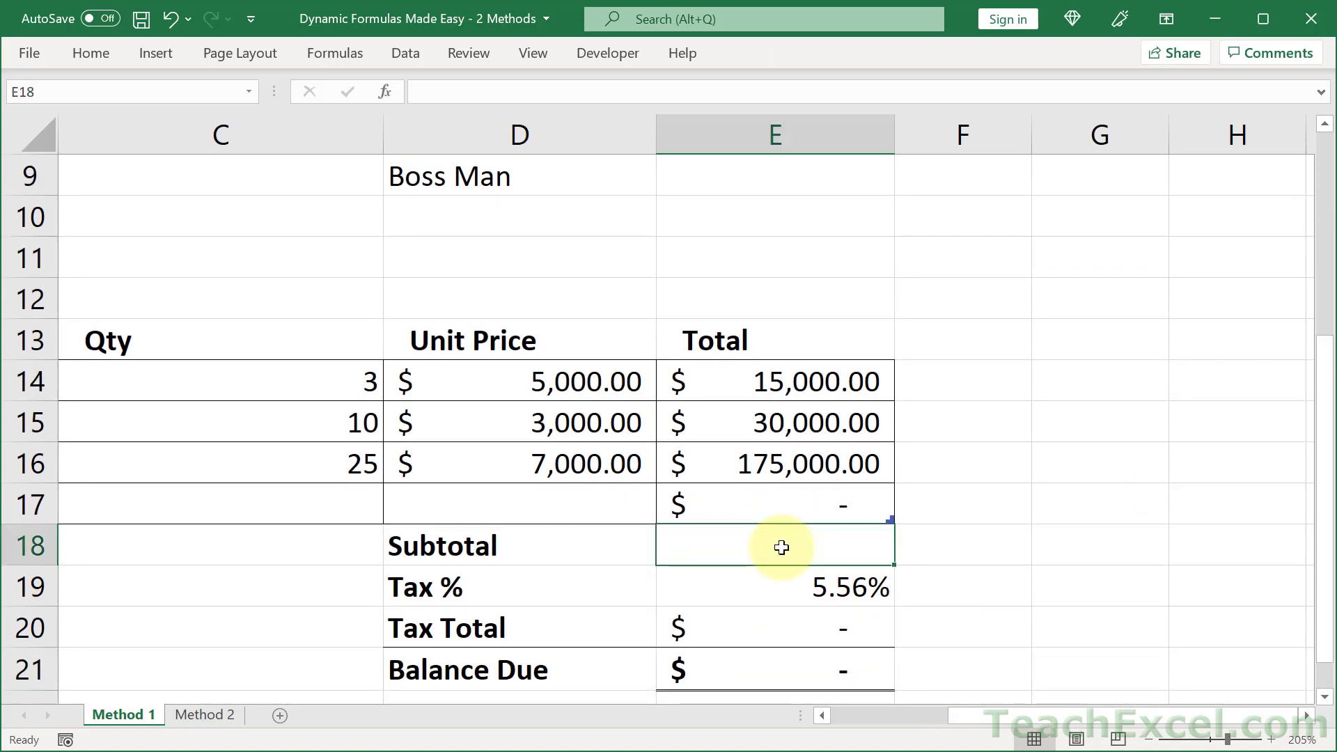
Enter =SUM(tblInvoice[Total]) in E18 using autocomplete for the table and column
text(=sum)
key(Tab)
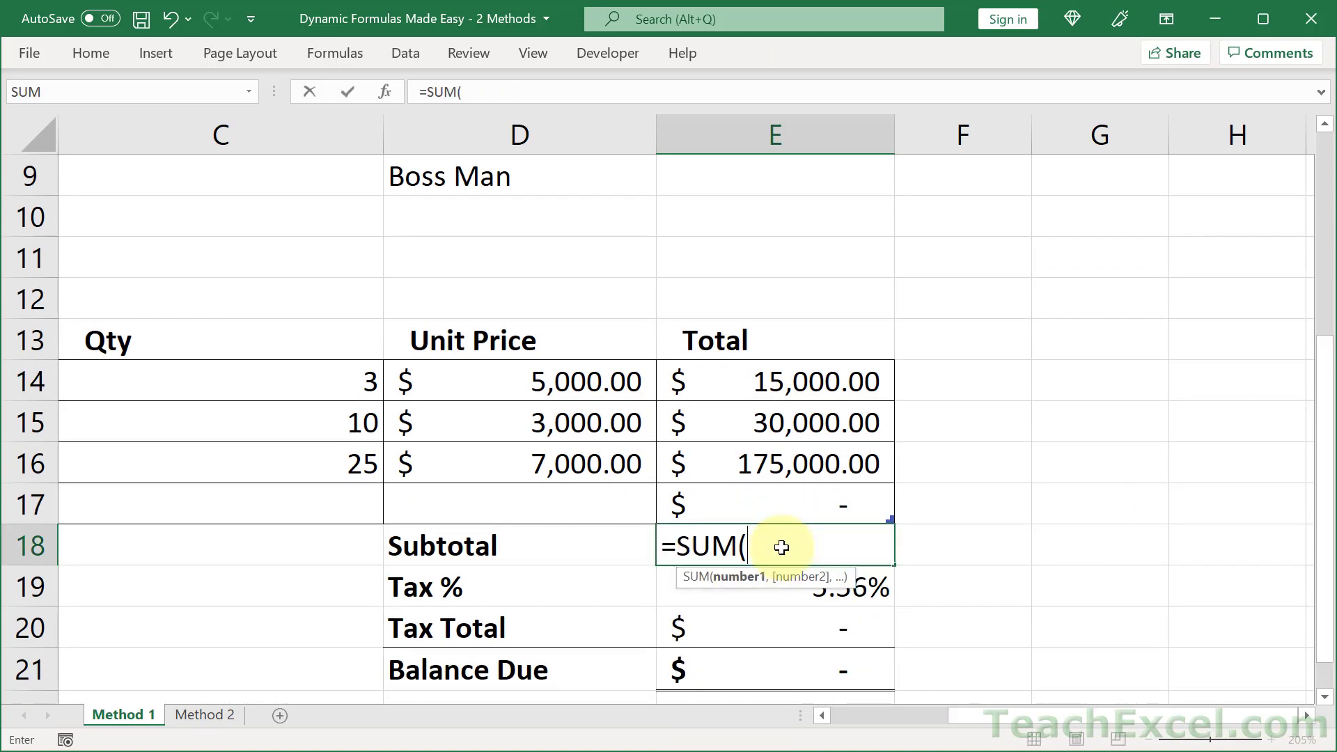
text(tbl)
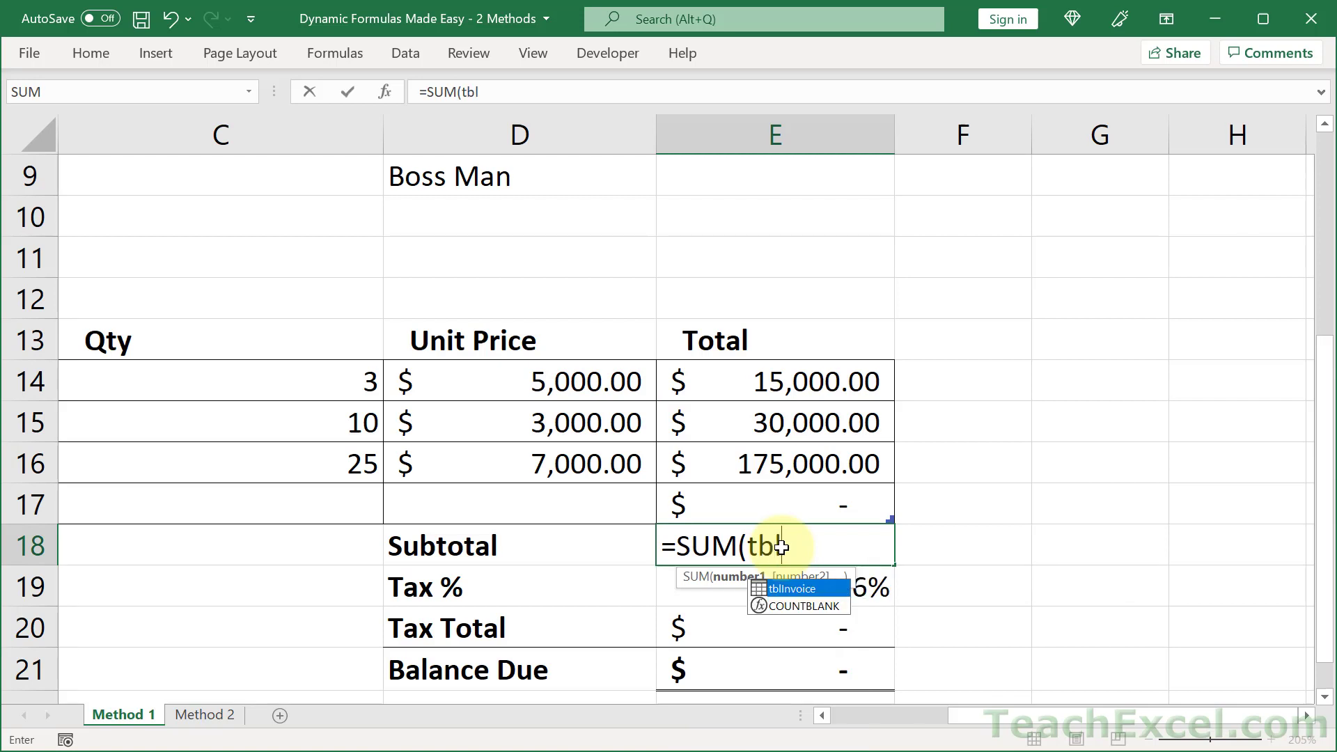
double_click(787, 589)
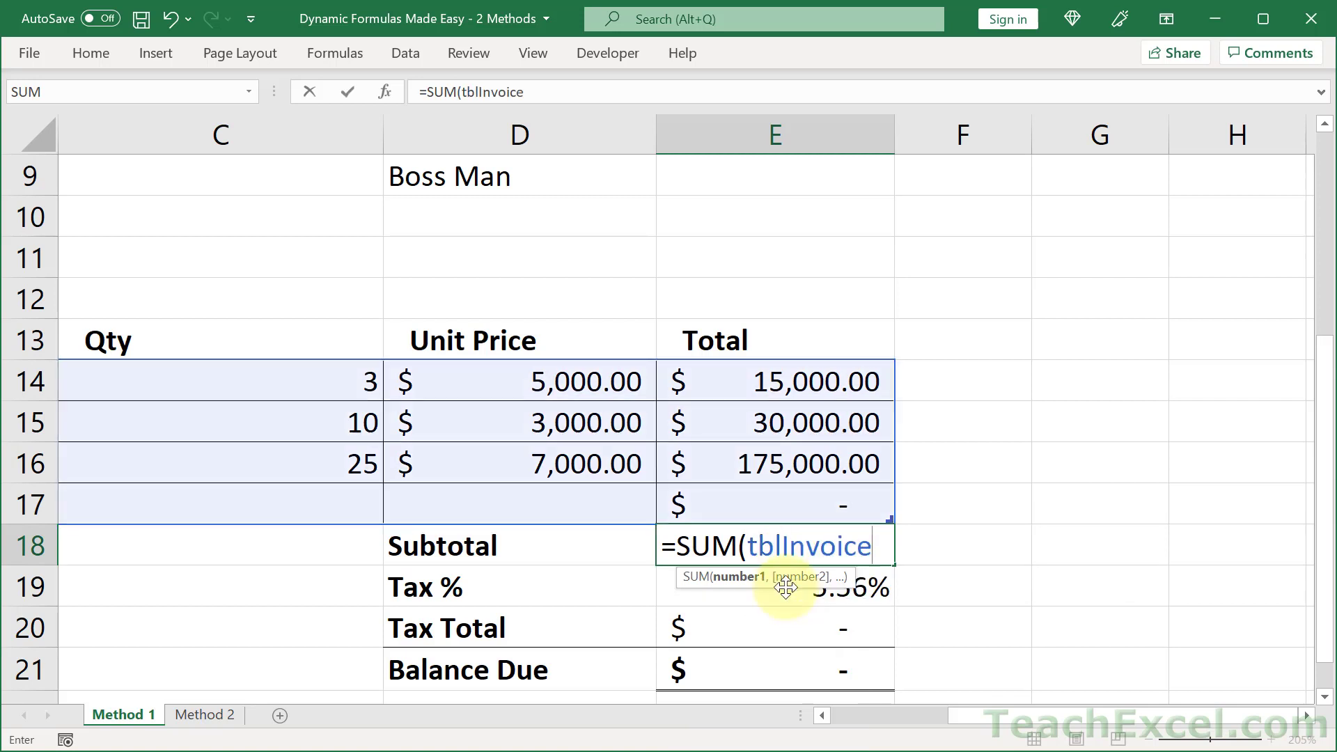
text([)
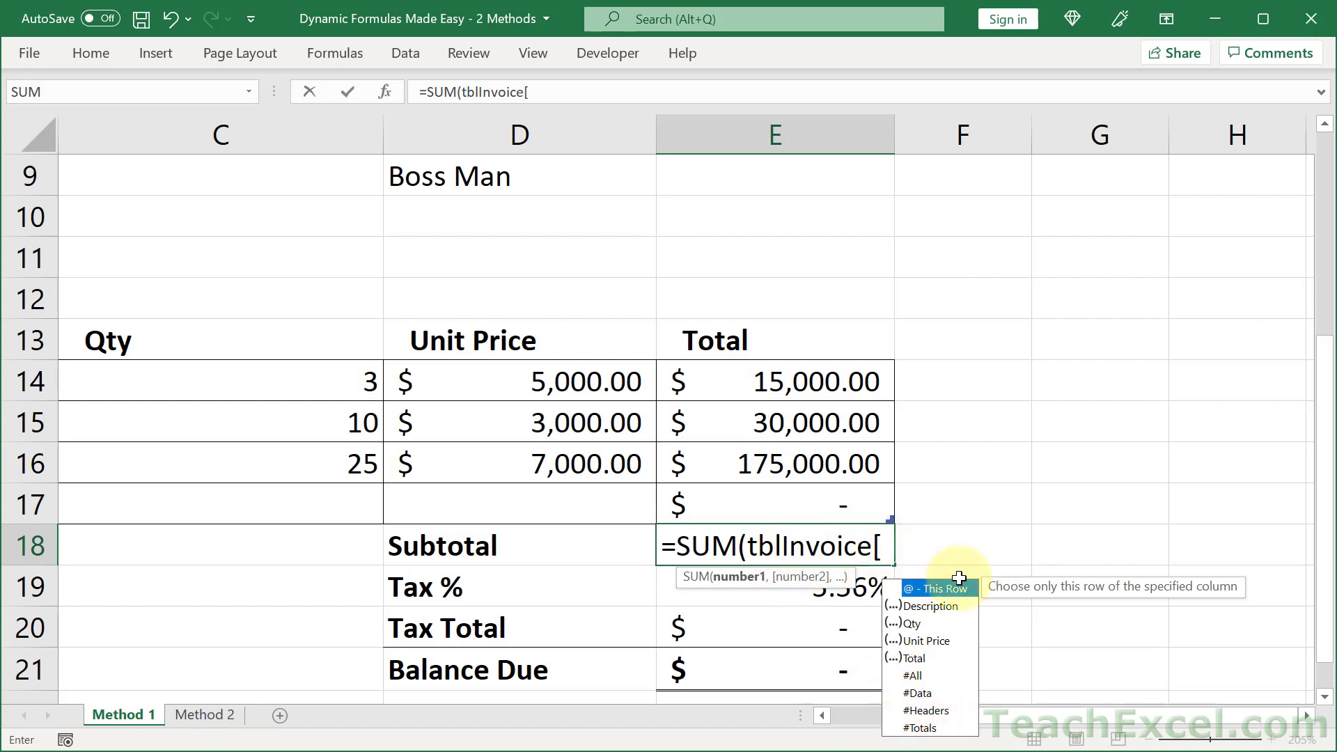
double_click(914, 657)
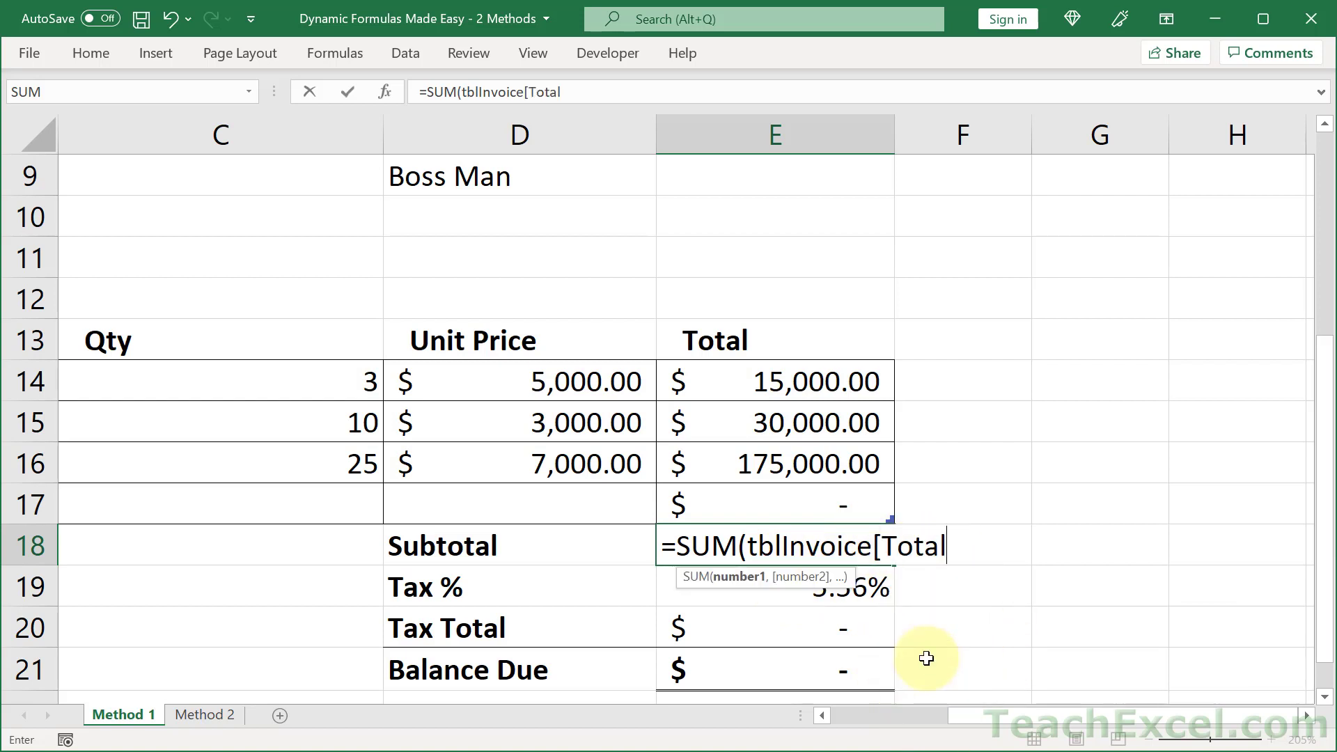
text(])
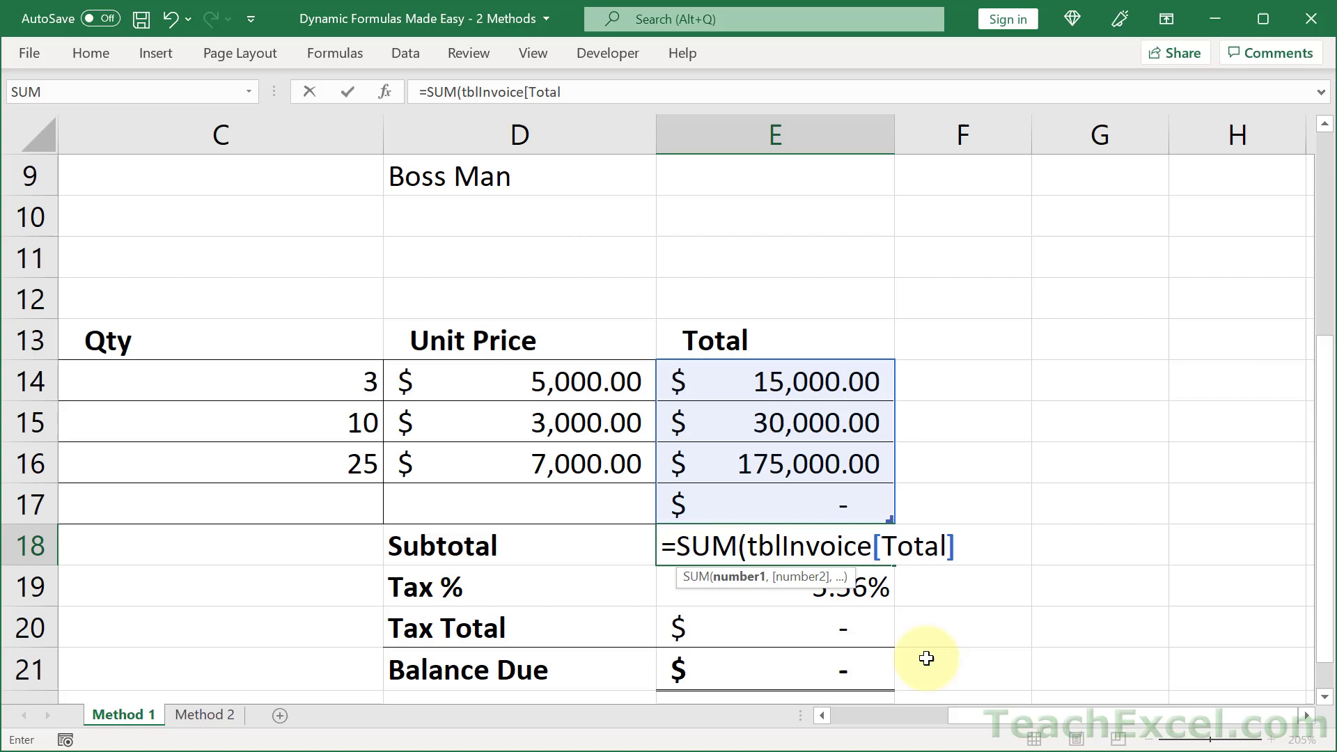
text())
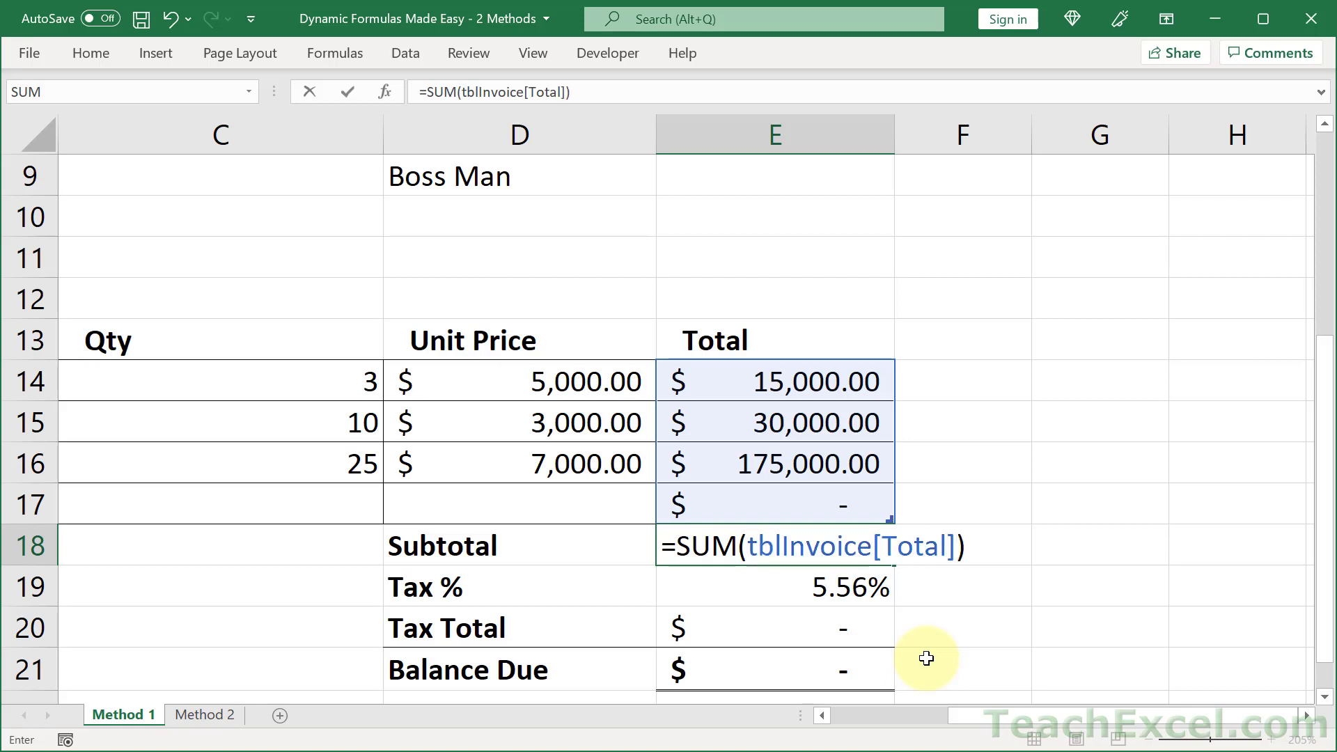
key(Return)
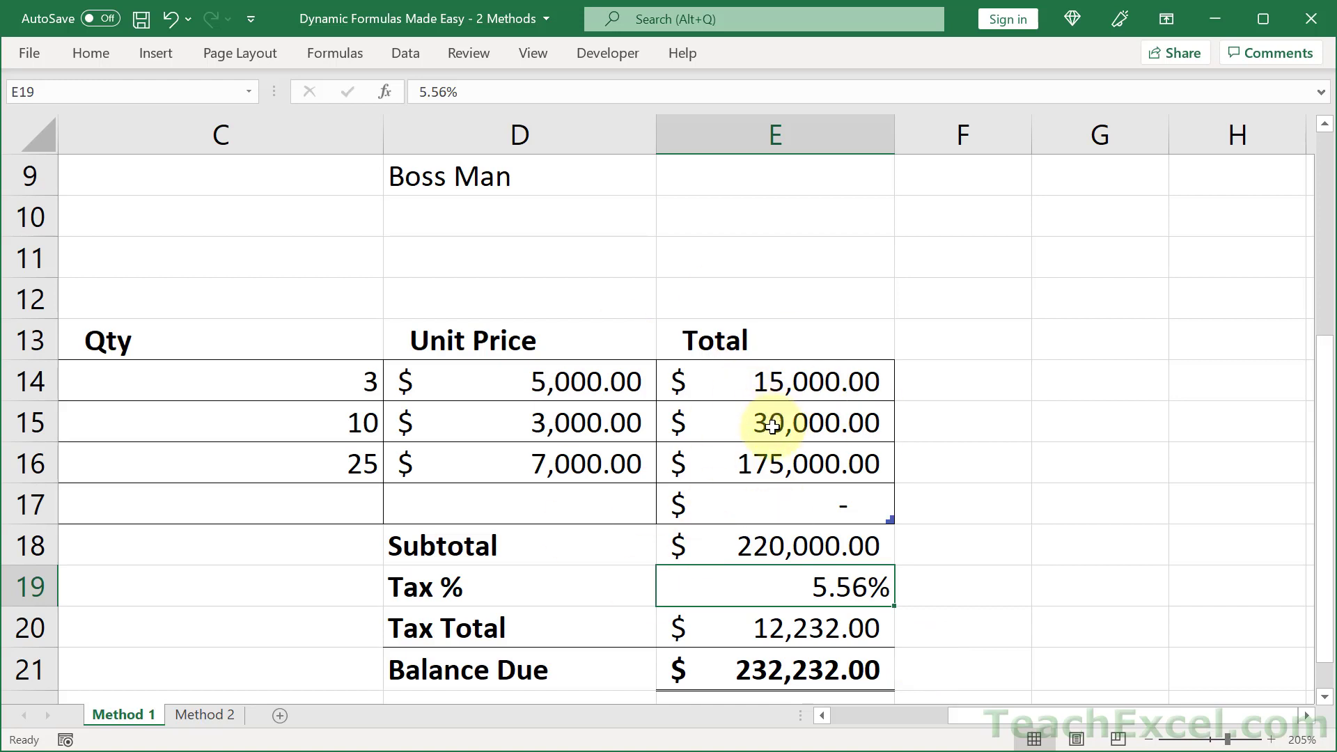
double_click(774, 550)
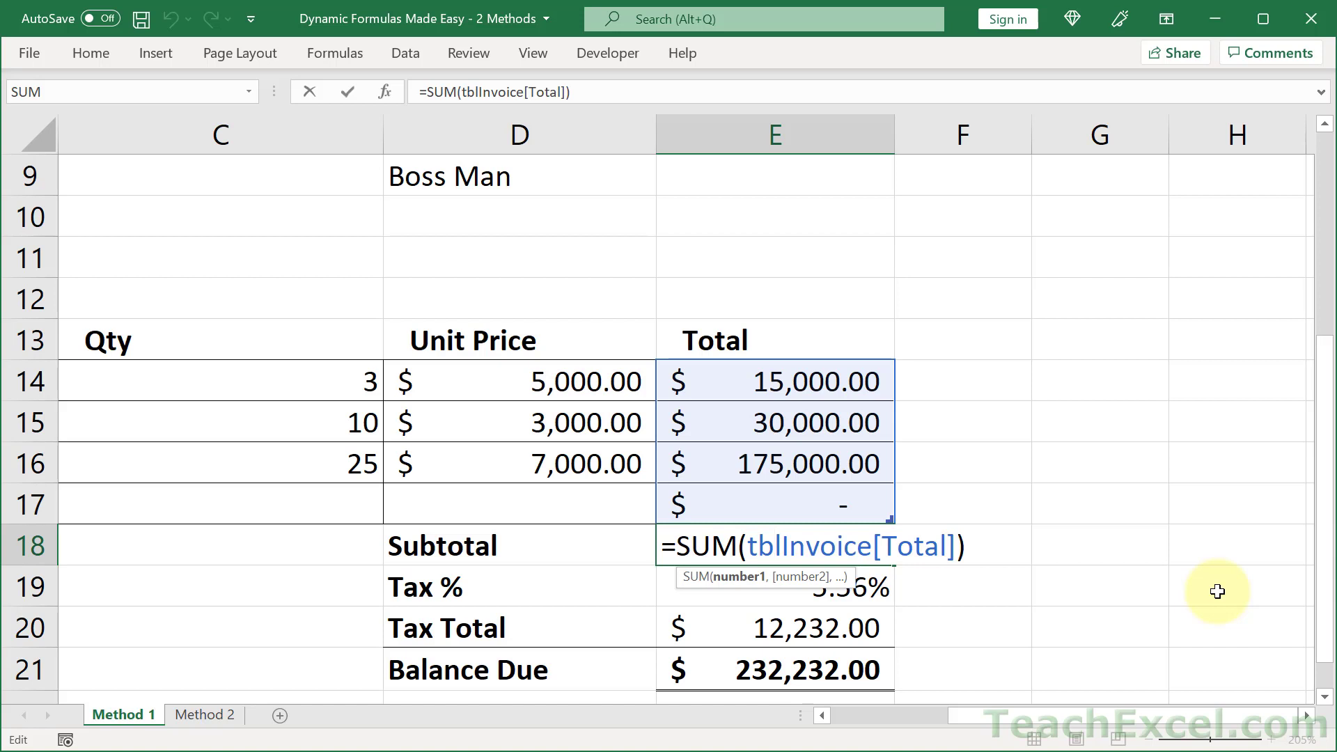
key(Escape)
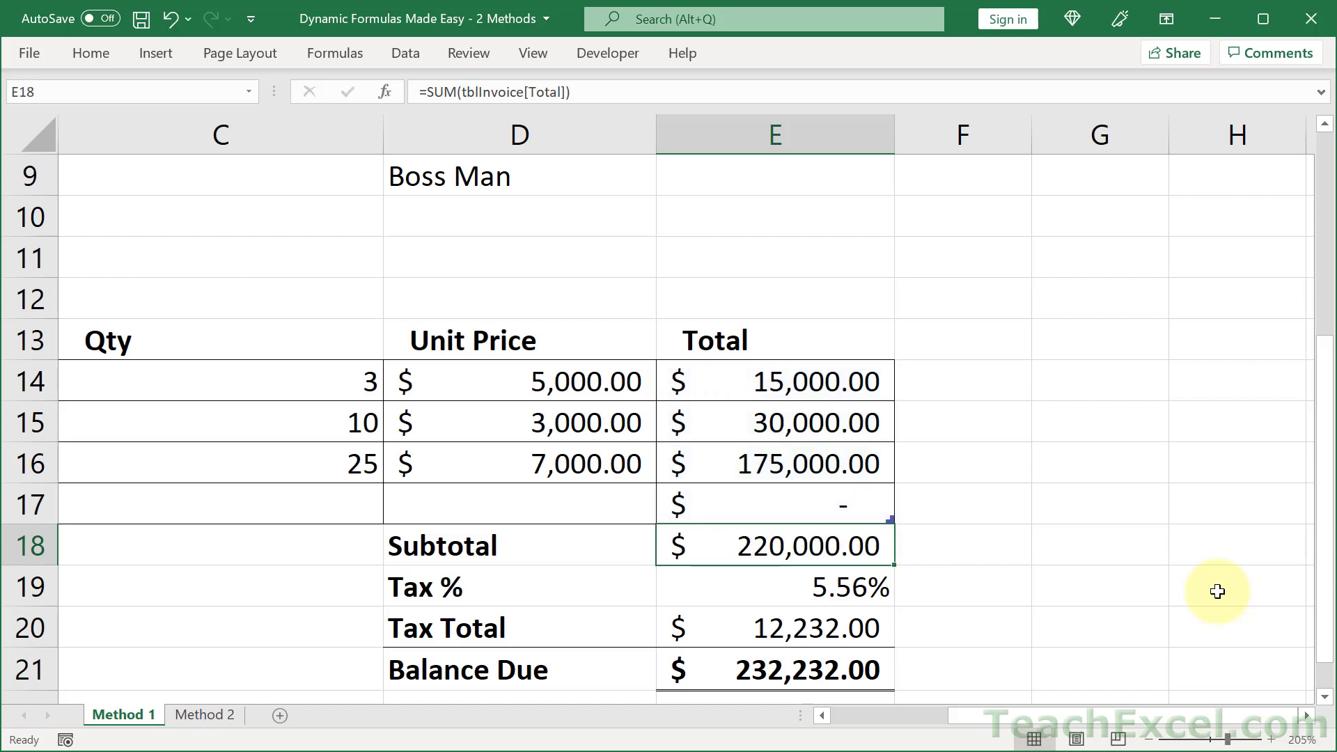
text(=sum)
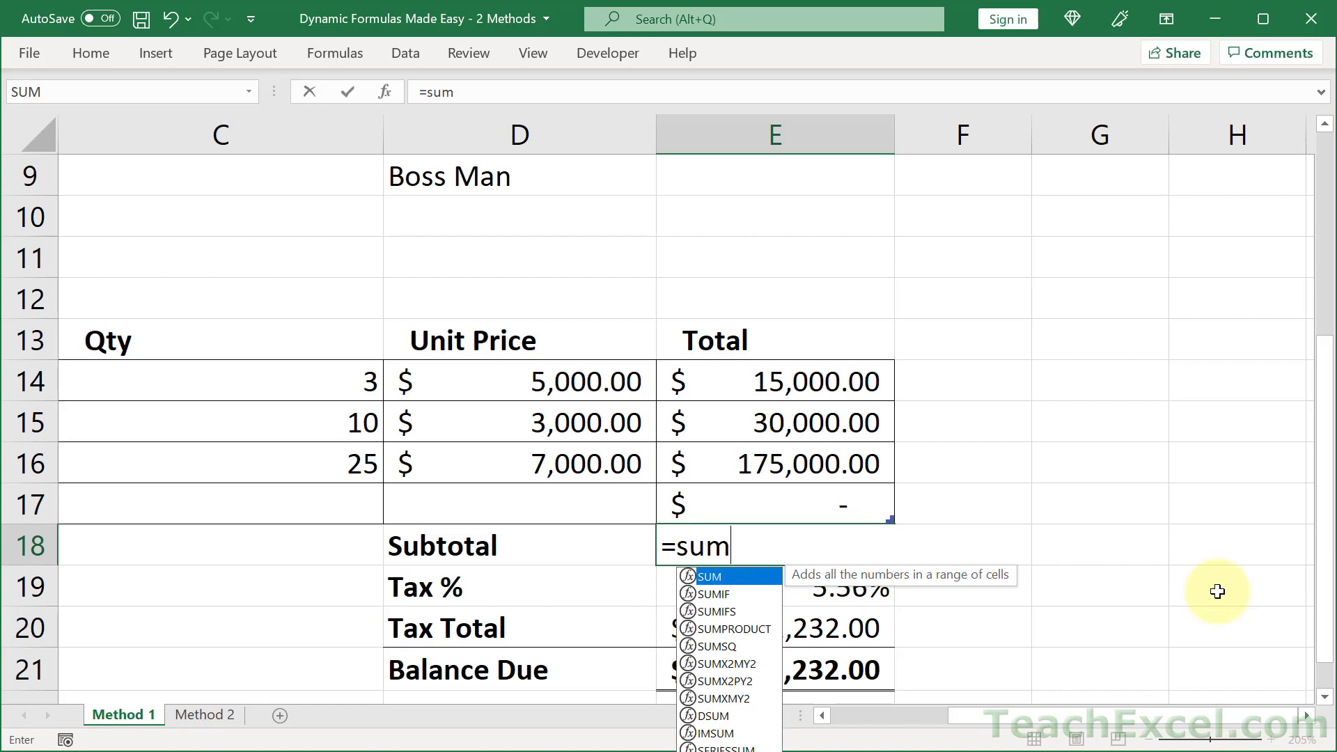
key(Tab)
drag(845, 382, 803, 508)
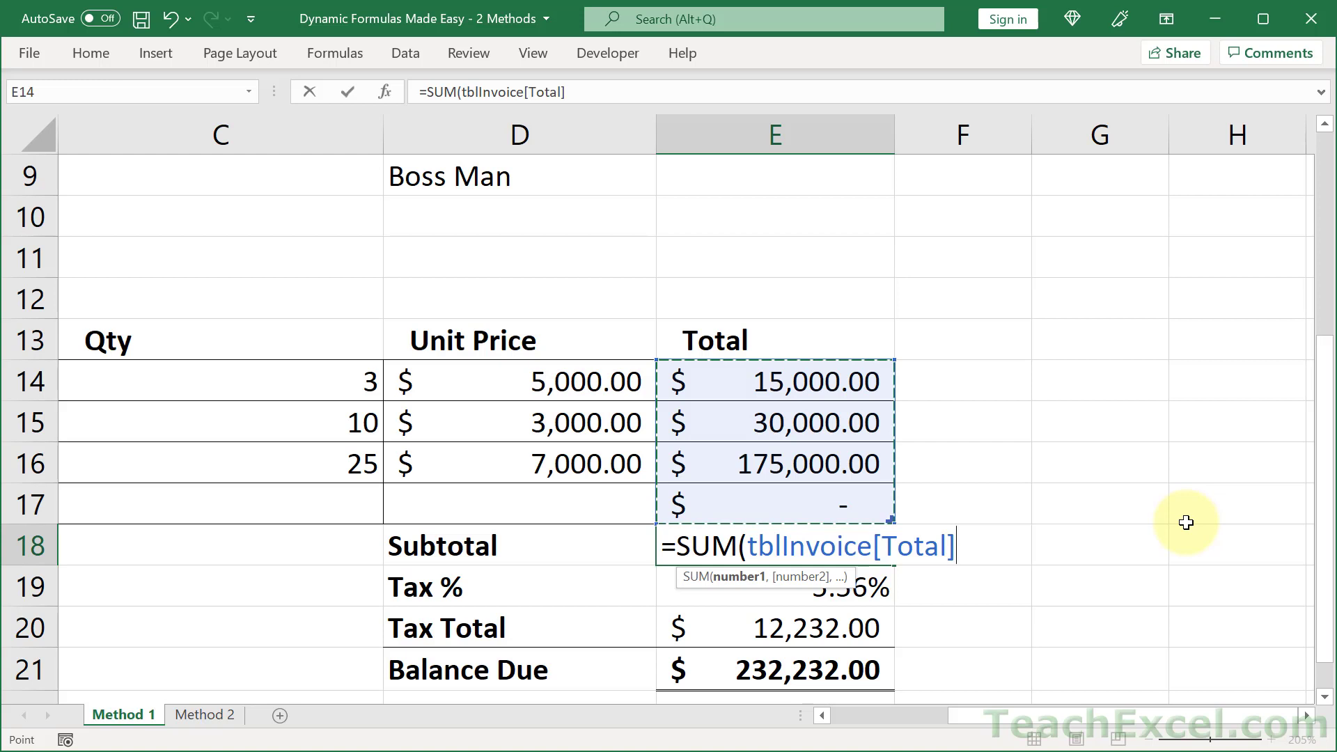
key(Return)
double_click(775, 545)
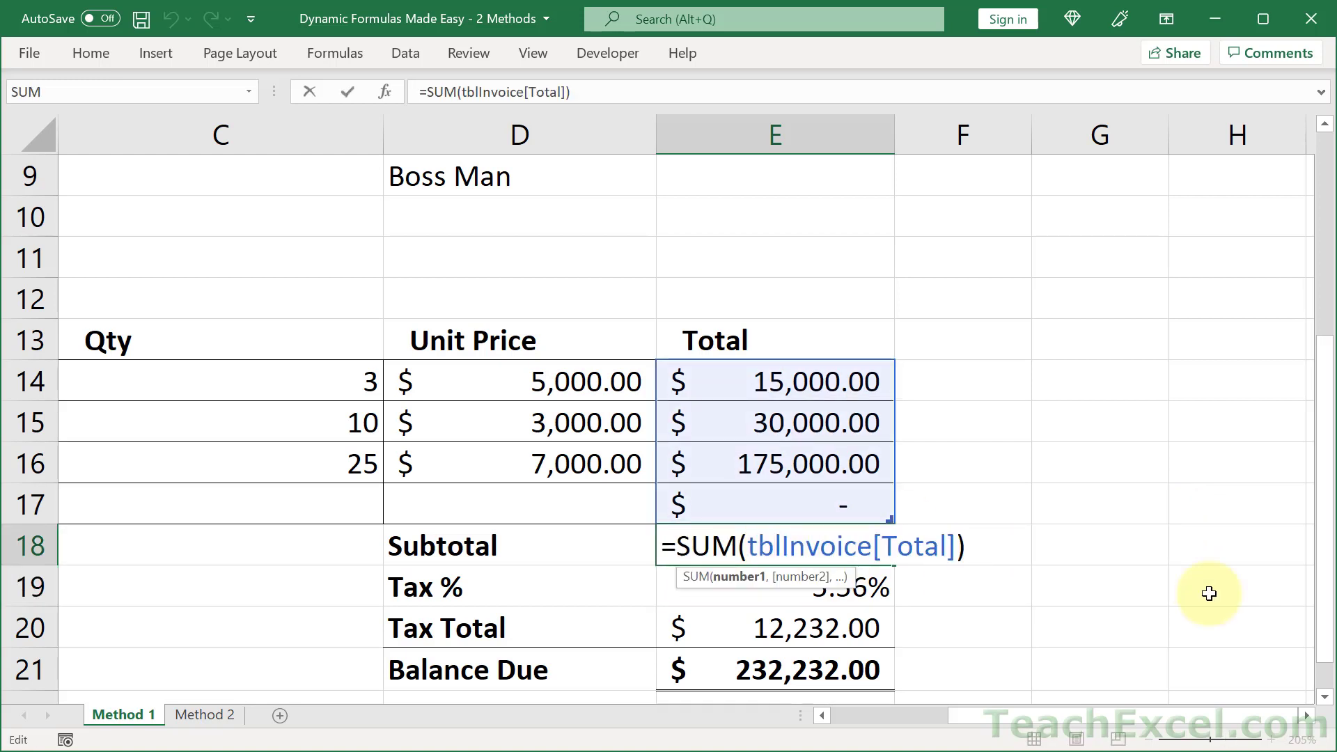
key(Escape)
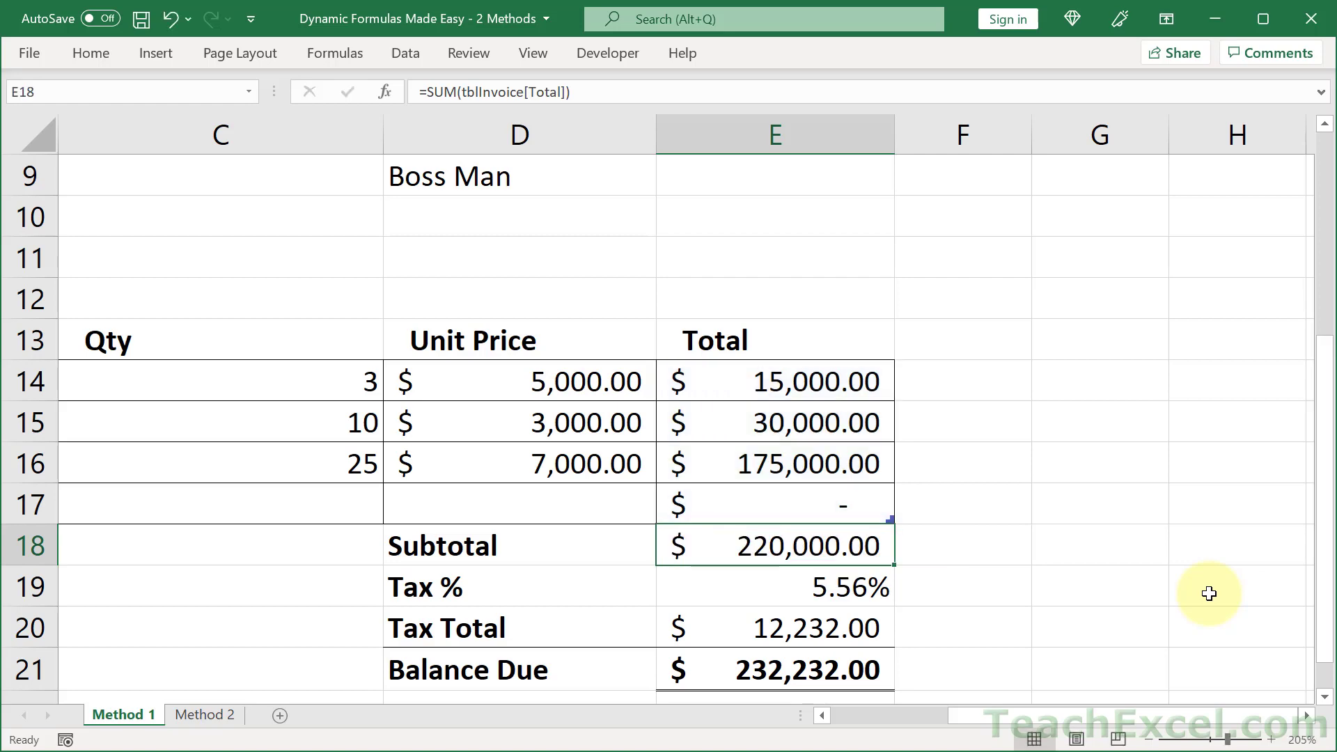
Zoom out on the invoice and switch to the Method 2 sheet
click(1157, 739)
click(1157, 740)
click(1156, 740)
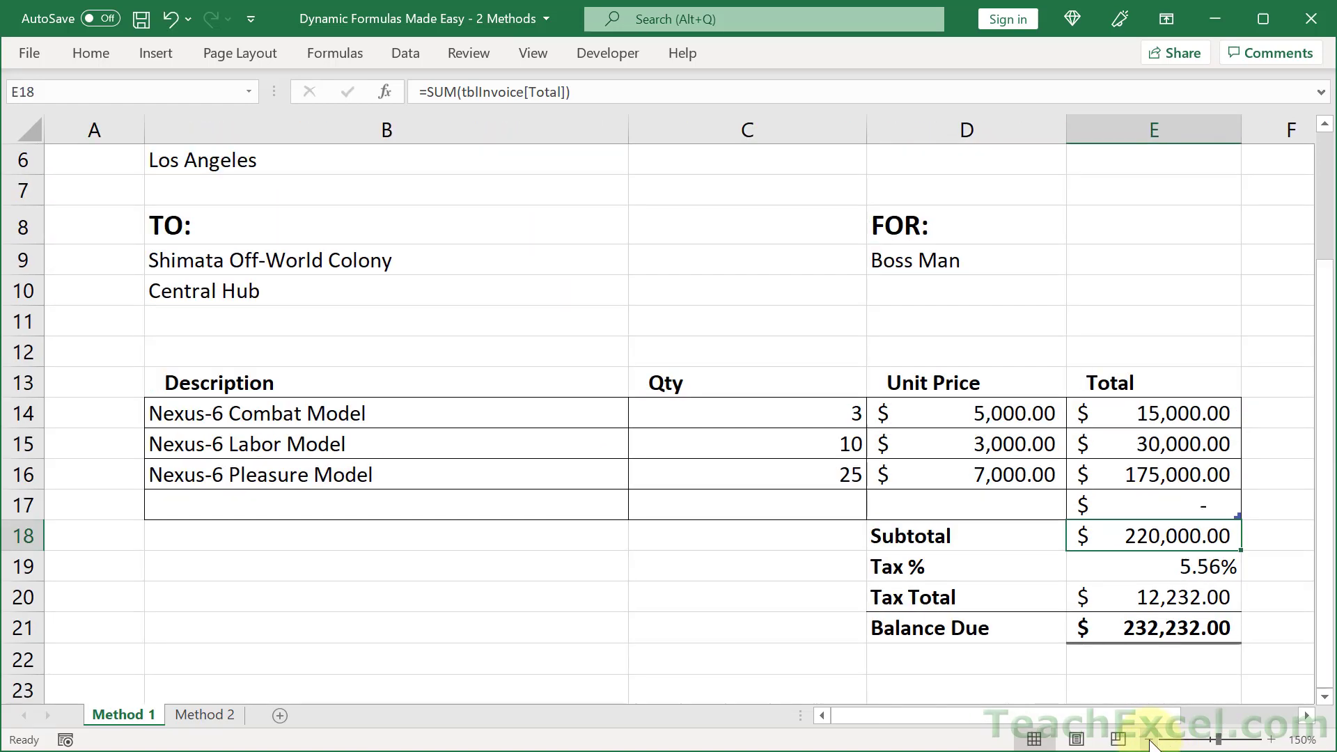
click(1152, 742)
click(1152, 742)
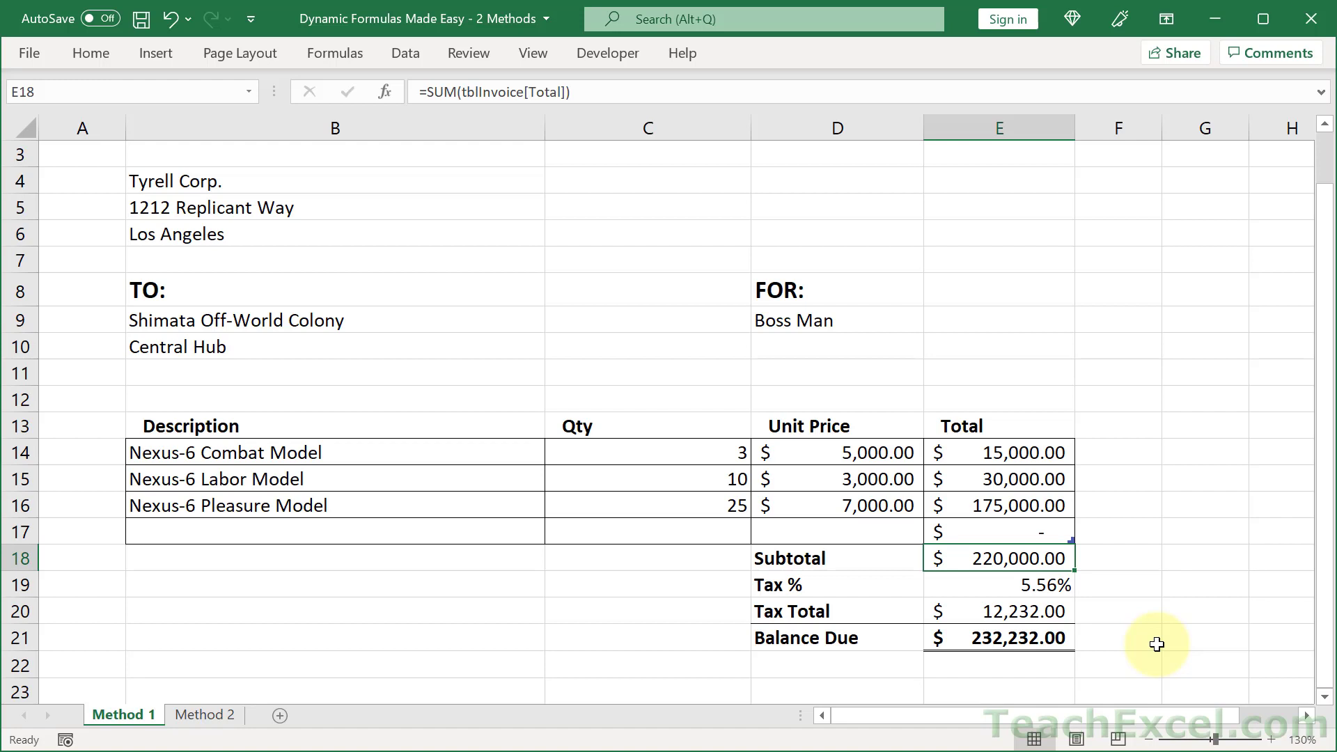
click(214, 717)
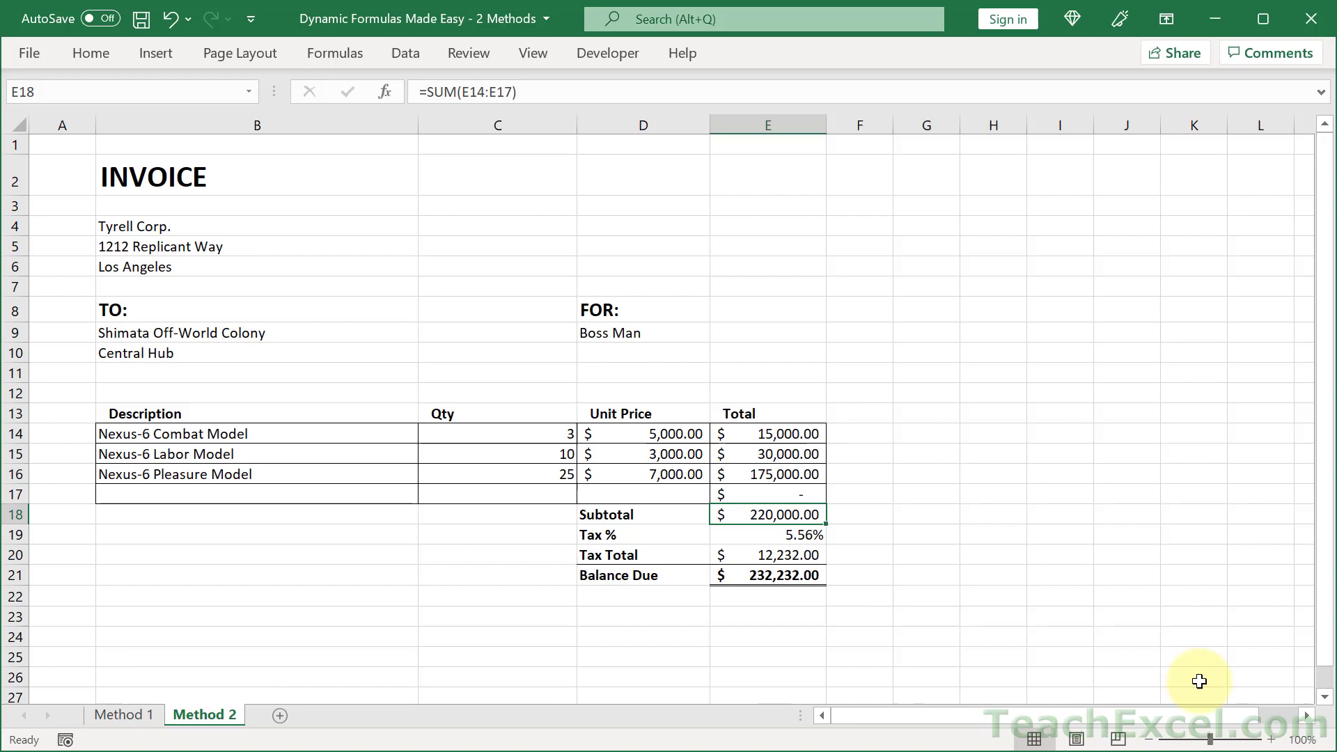
Zoom the Method 2 invoice to 140% and select the Subtotal label D18
click(1271, 739)
click(1272, 739)
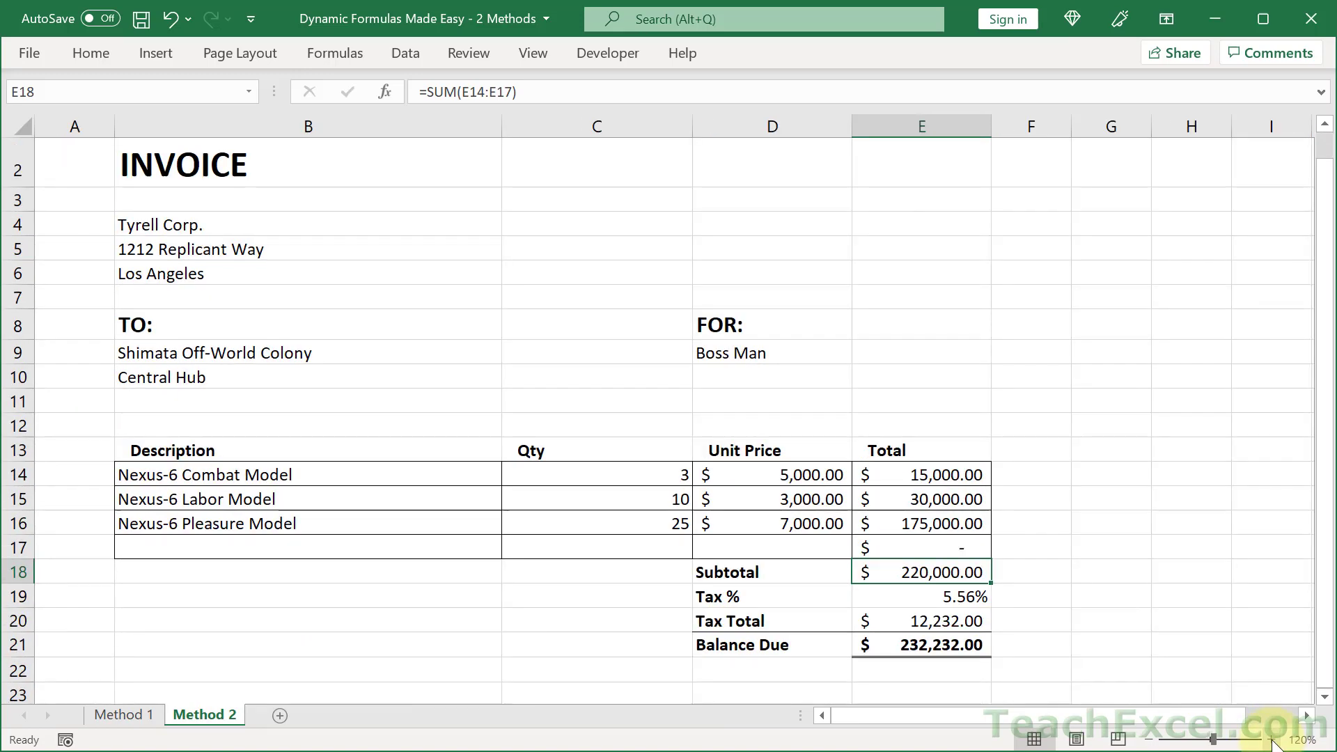
click(1272, 739)
click(1272, 739)
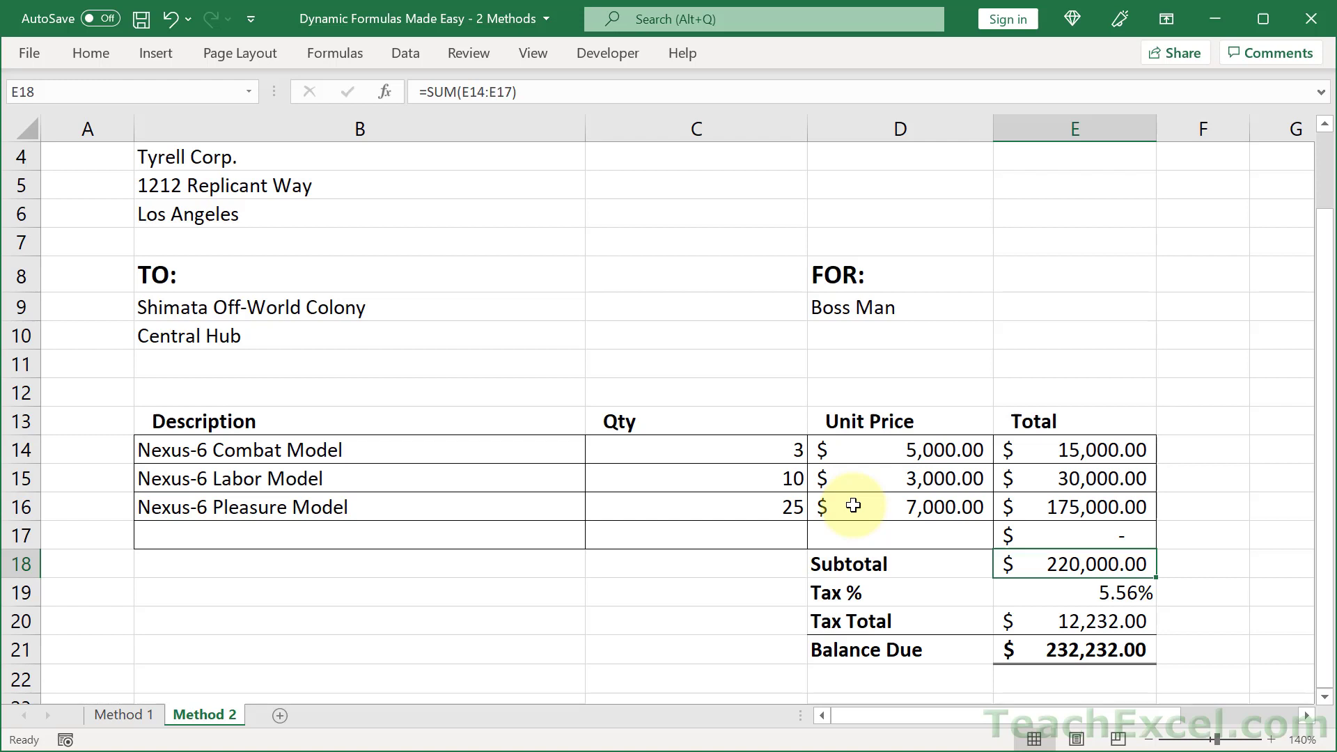
click(848, 565)
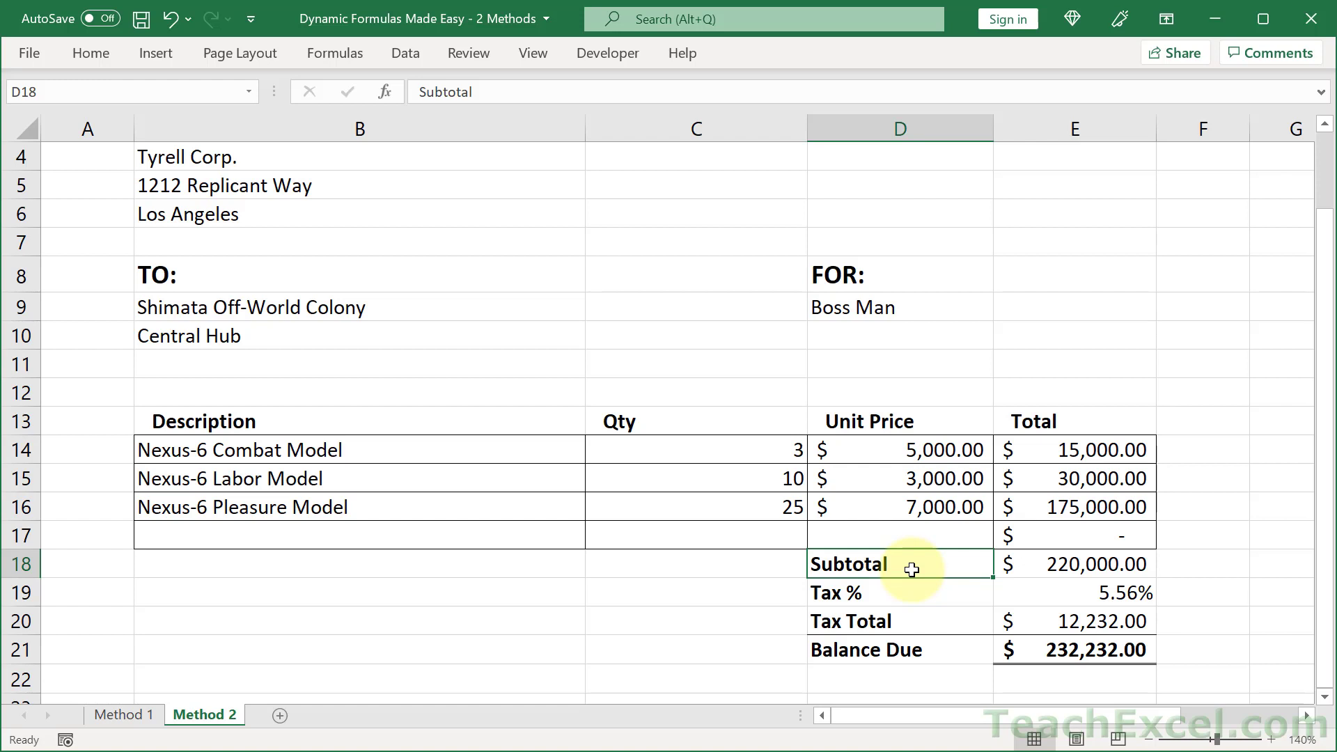
Name the Description header cell B13 headerRow via the Name Box
click(435, 420)
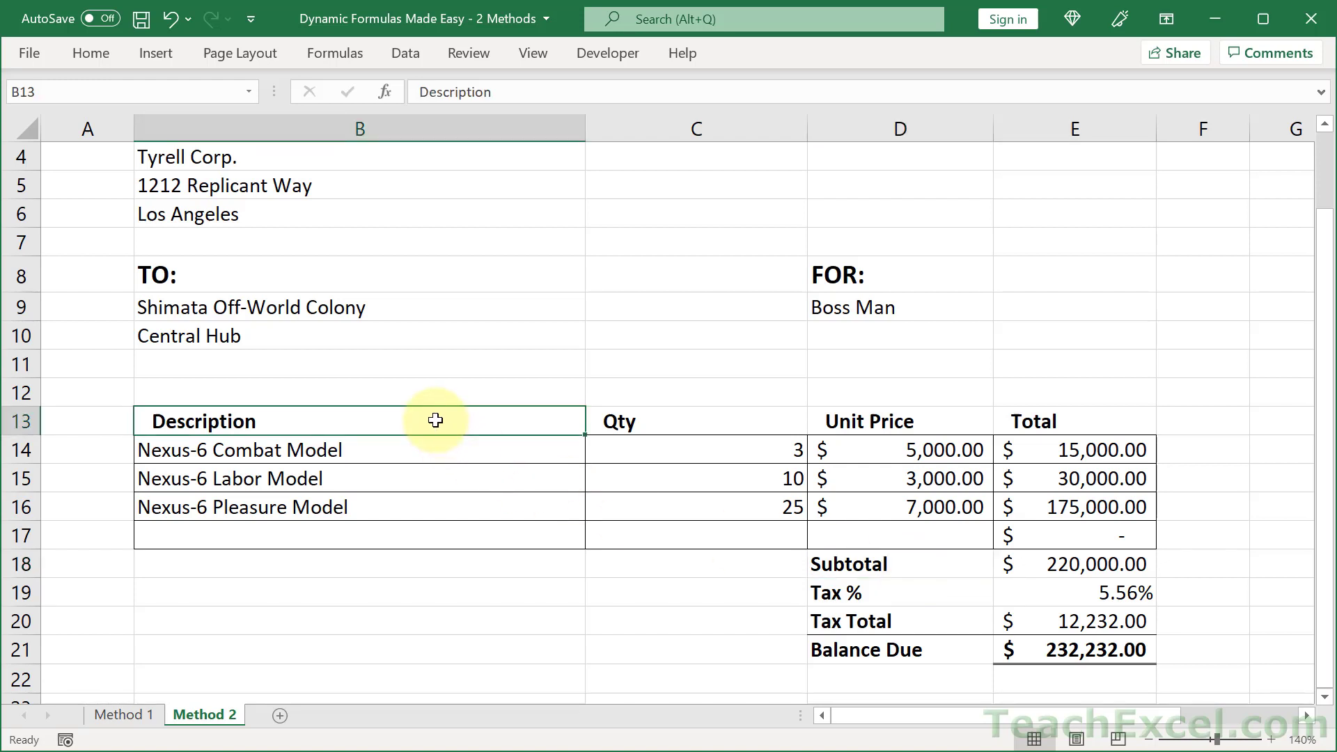
click(170, 93)
text(headerRow)
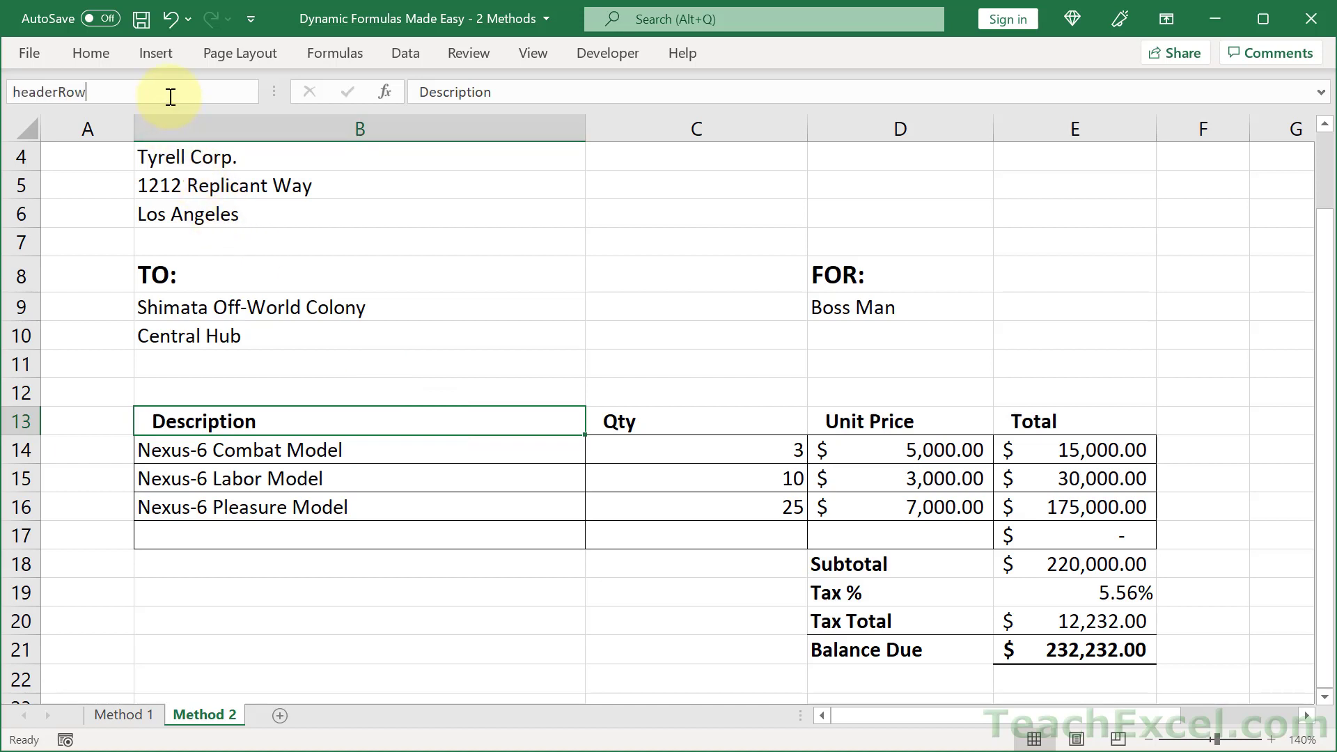
key(Return)
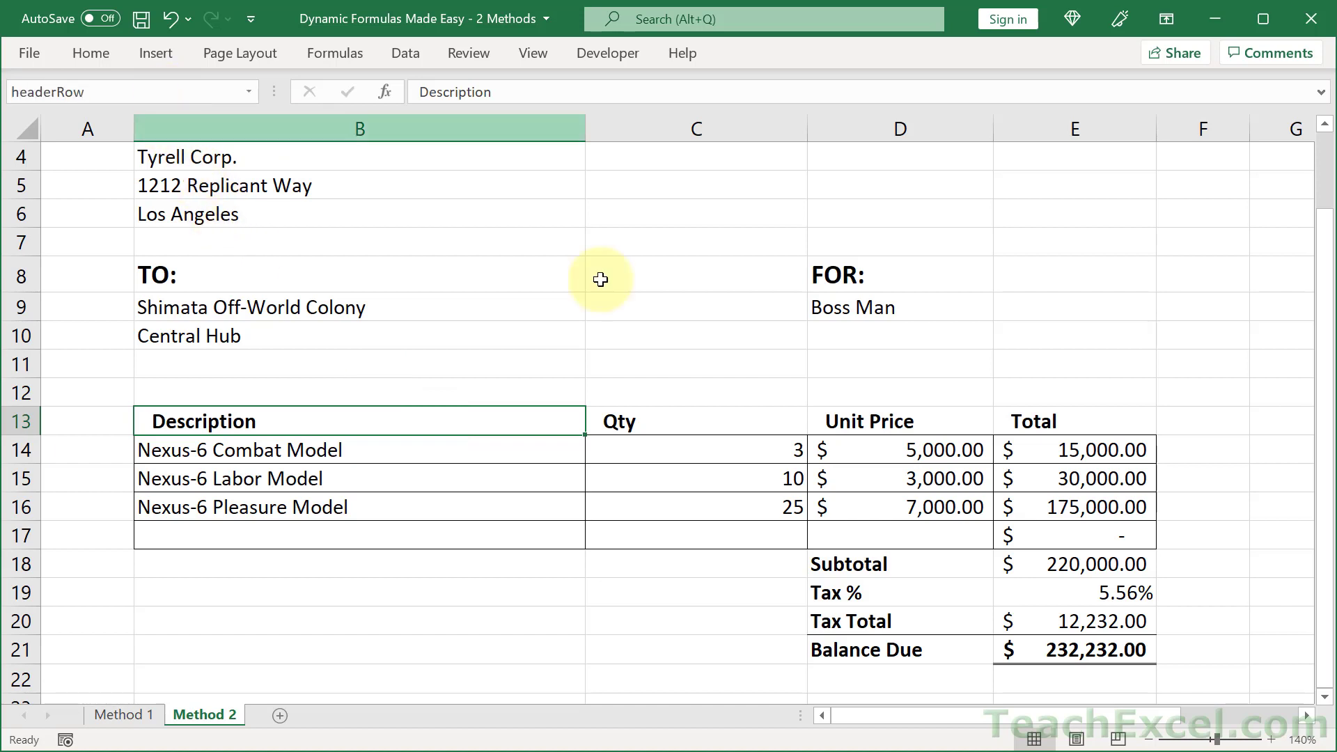
Name the Subtotal label cell D18 subtotalRow via the Name Box
click(861, 566)
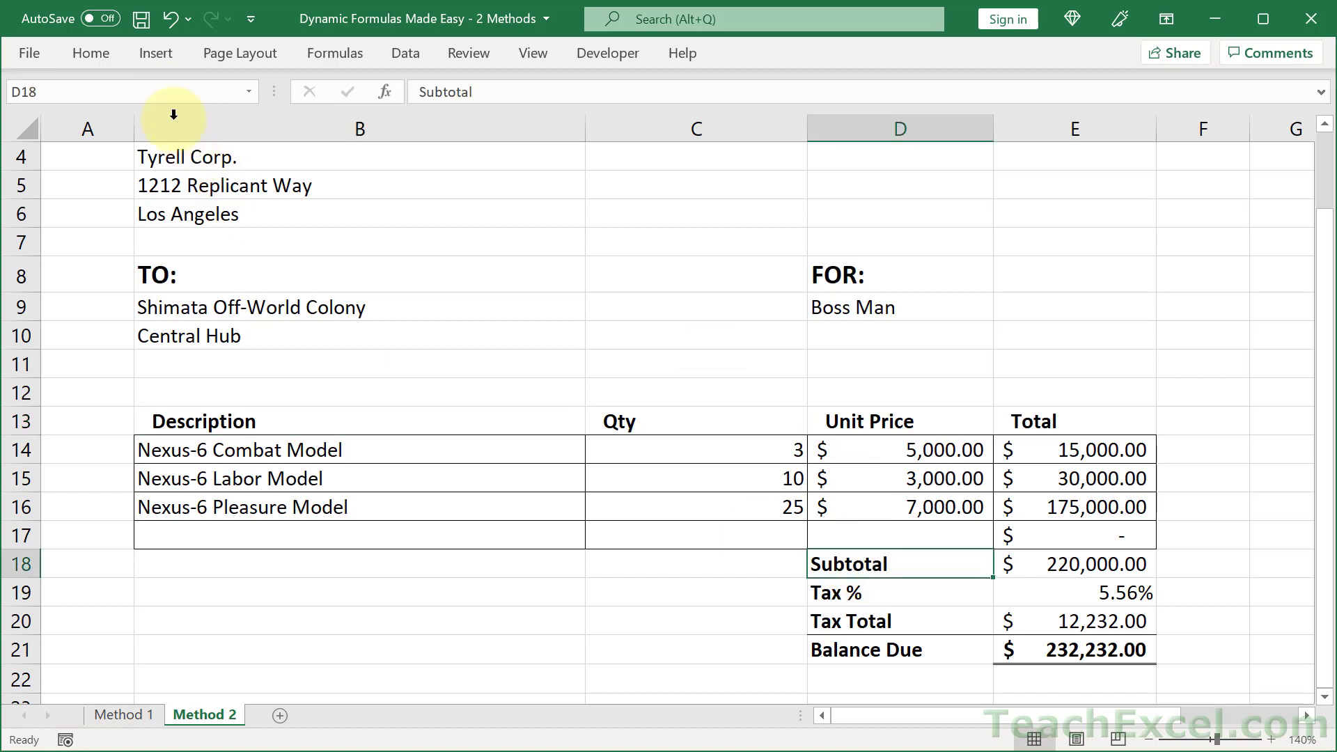
click(167, 93)
text(subtotalRow)
key(Return)
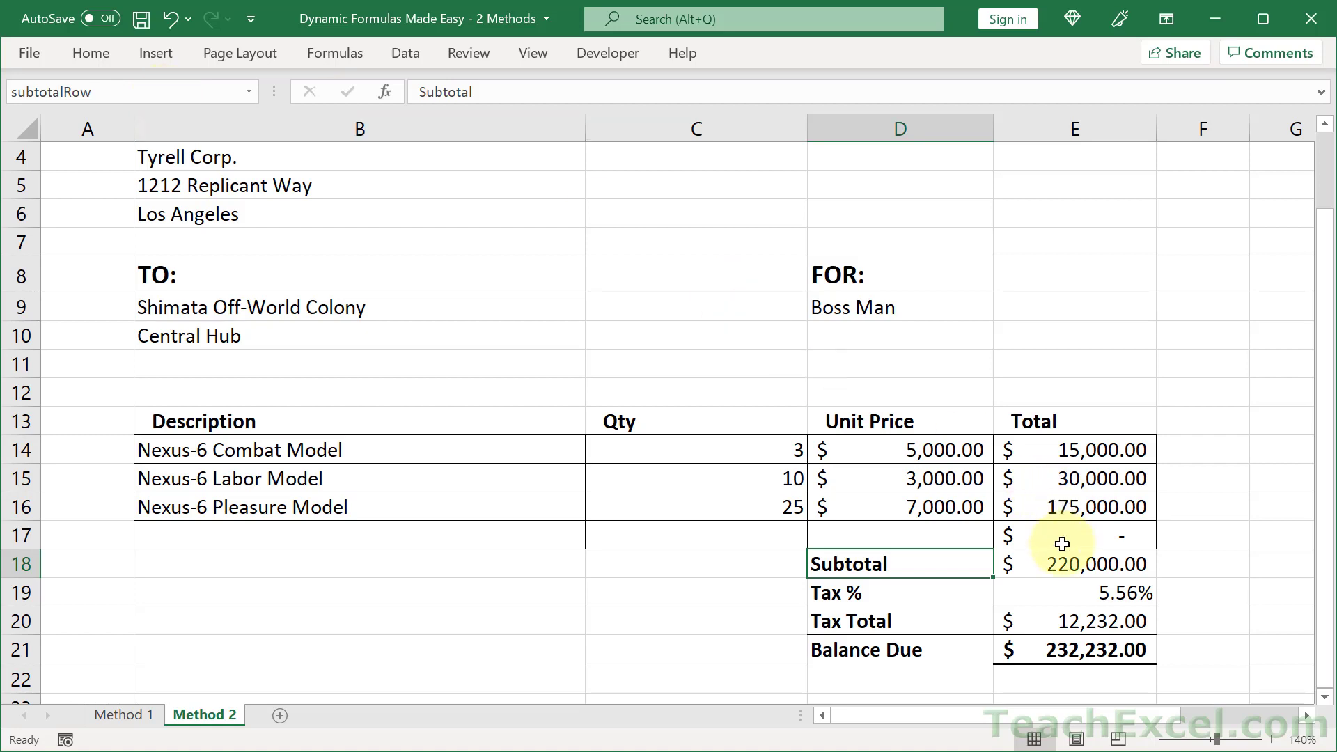
Start E18's formula as =SUM(INDIRECT("E" & ROW( using autocomplete
click(1269, 739)
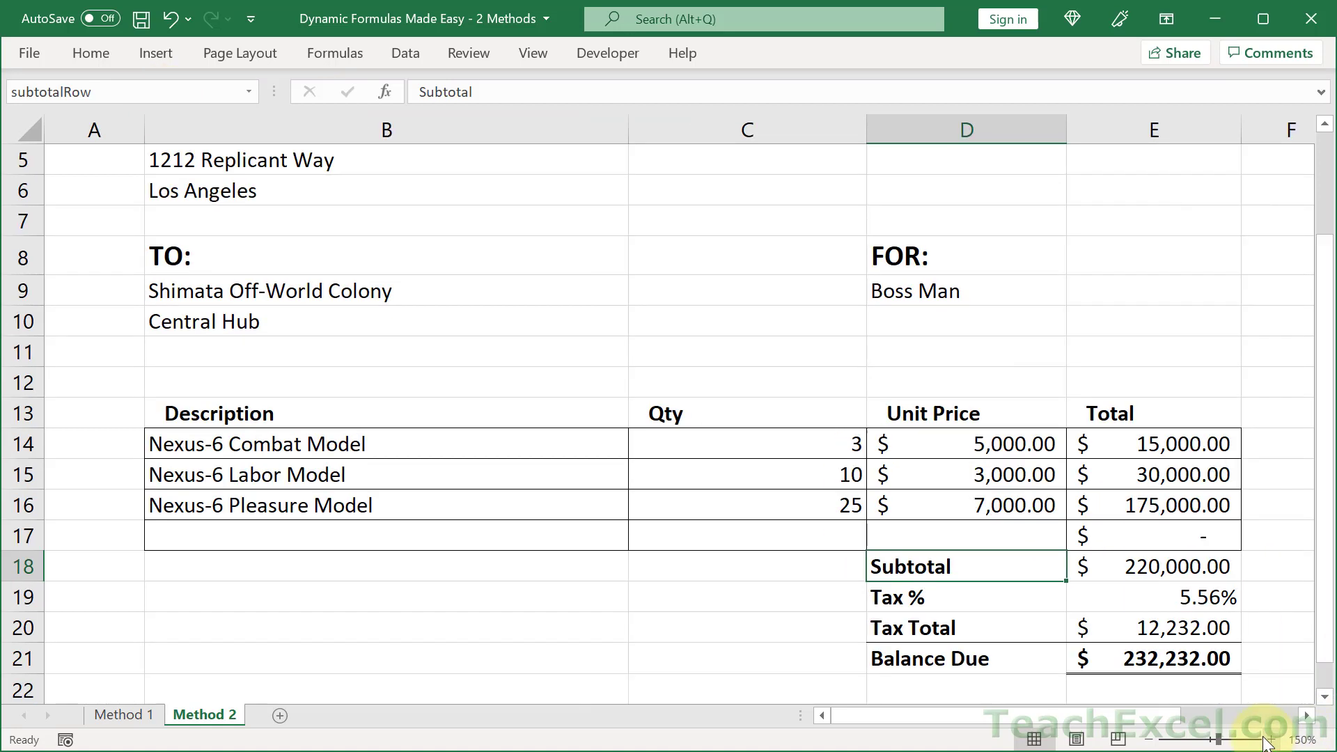
click(1270, 739)
click(1306, 715)
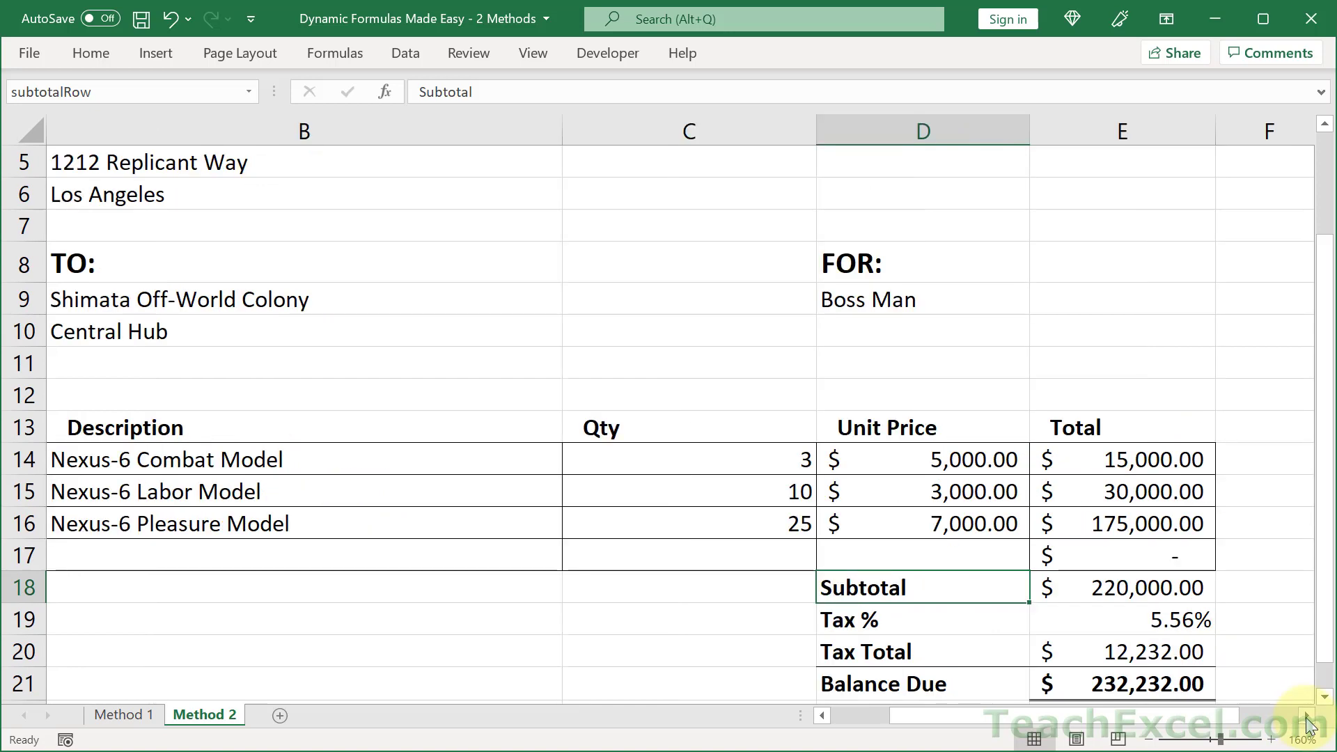
click(1072, 582)
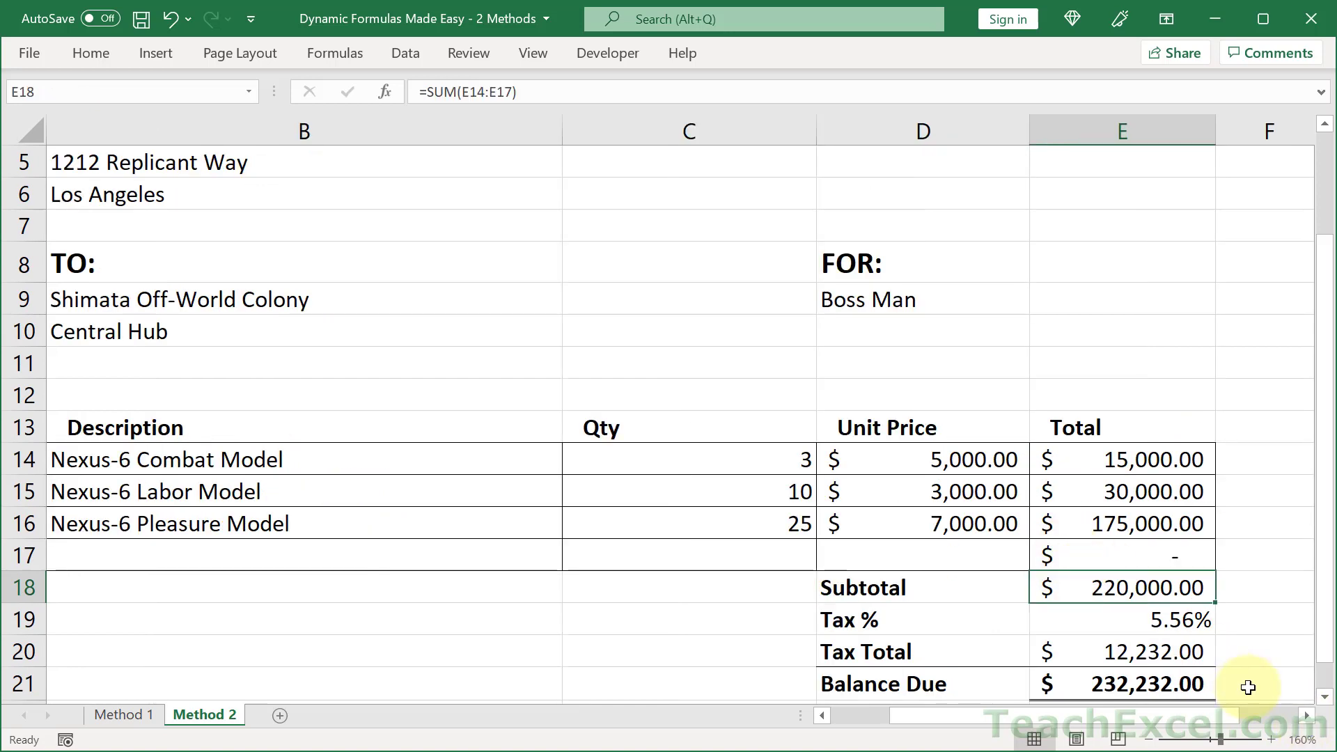
click(1305, 715)
text(=)
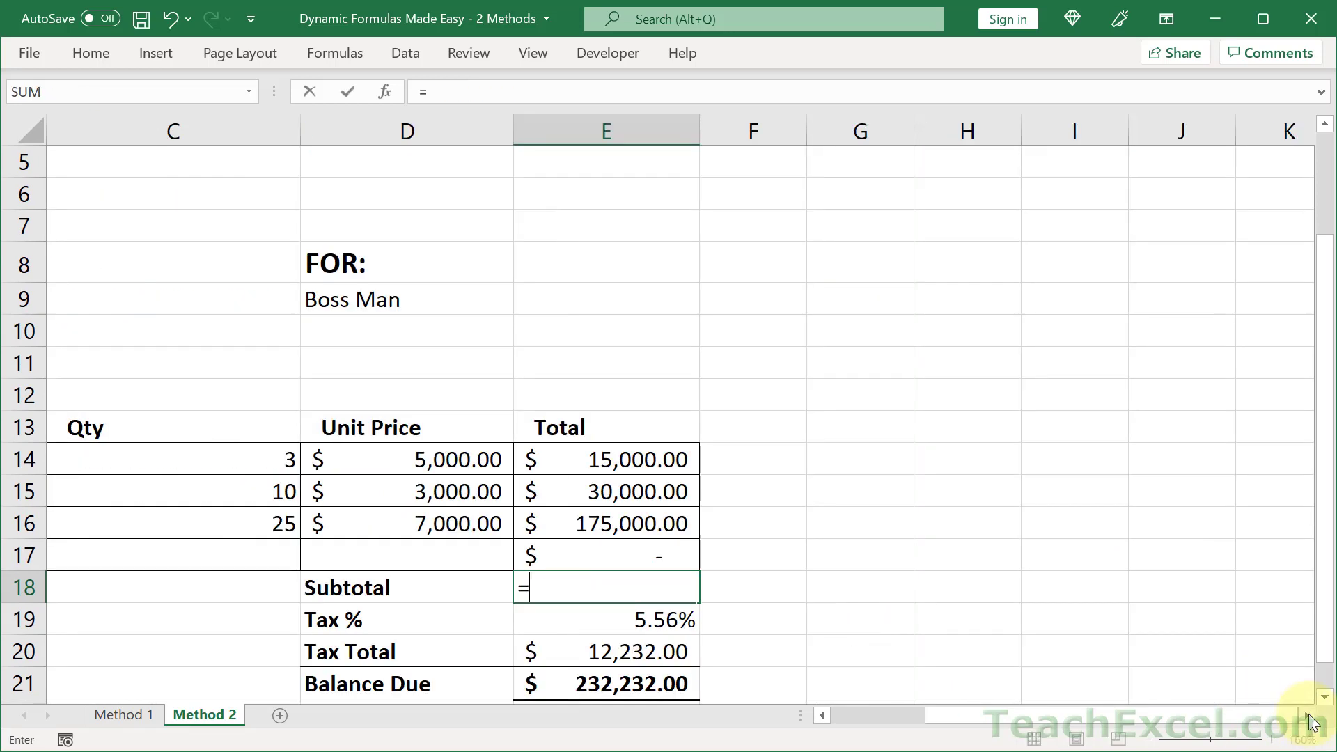
text(sum()
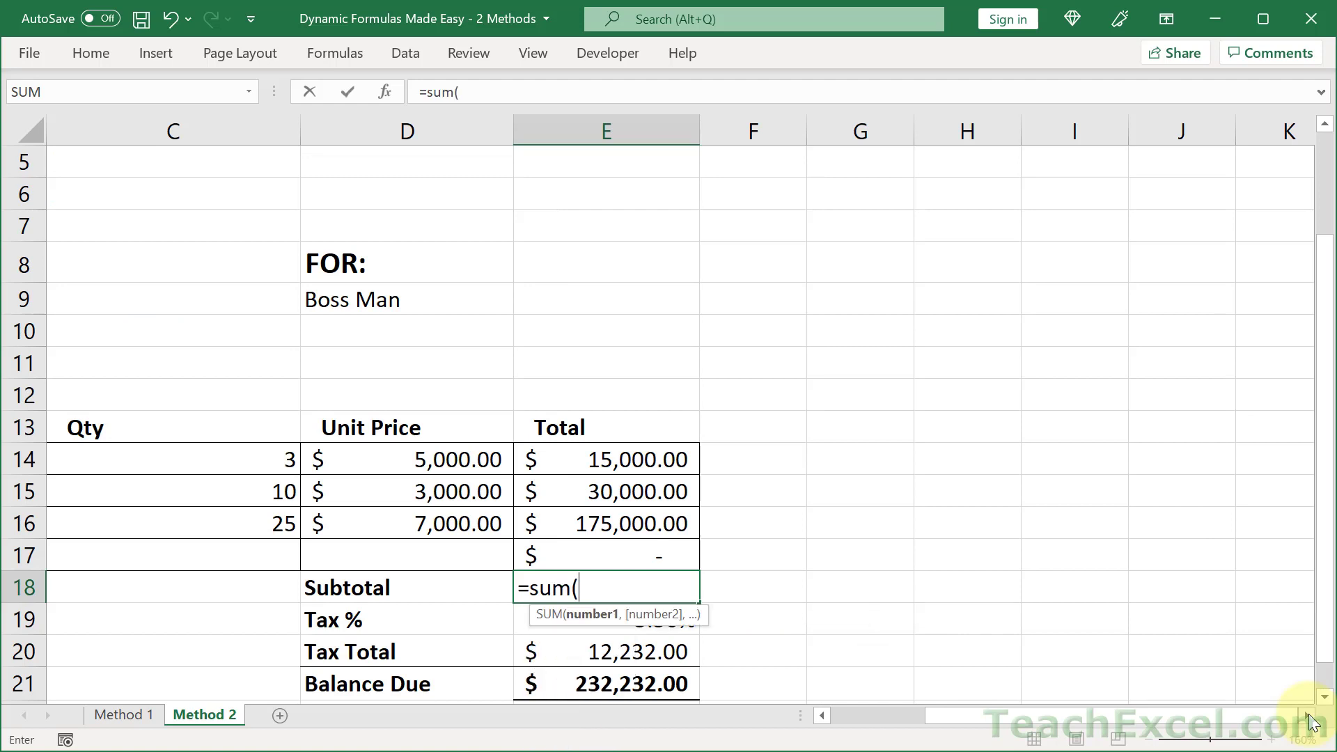
text(indi)
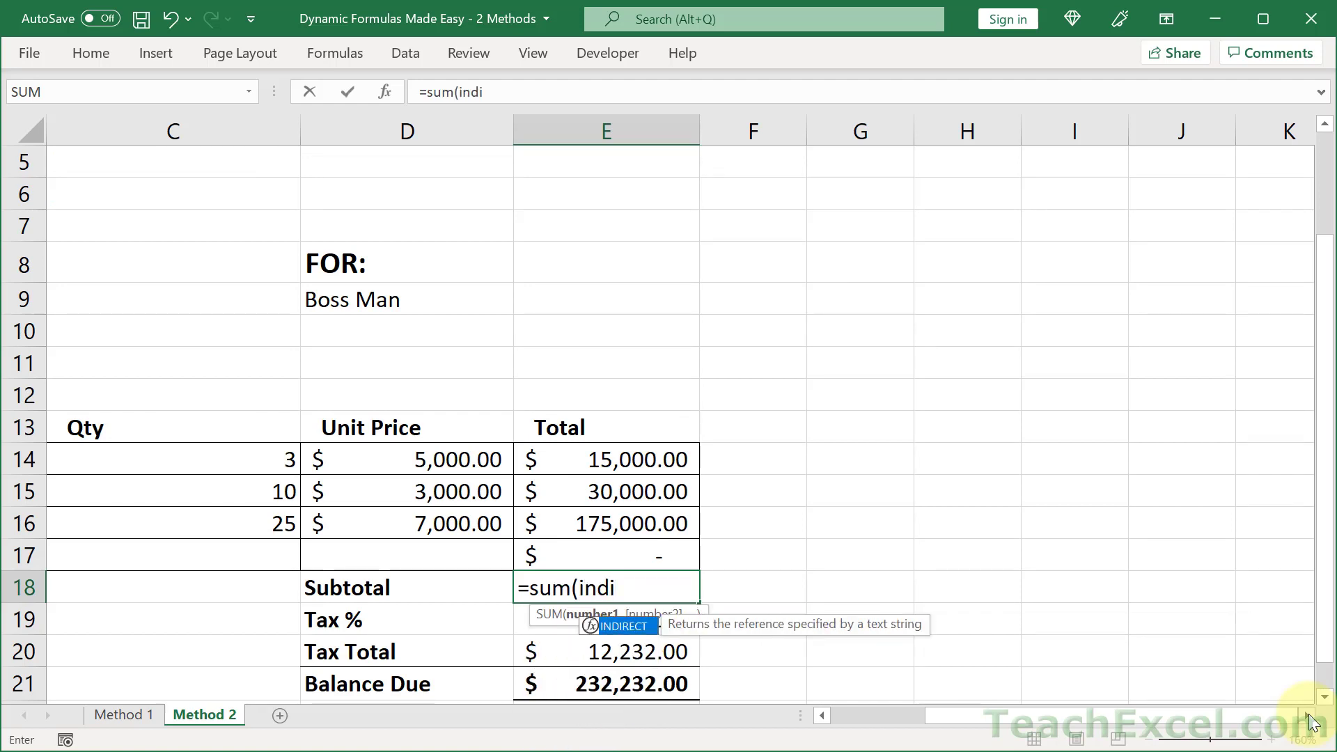
key(Tab)
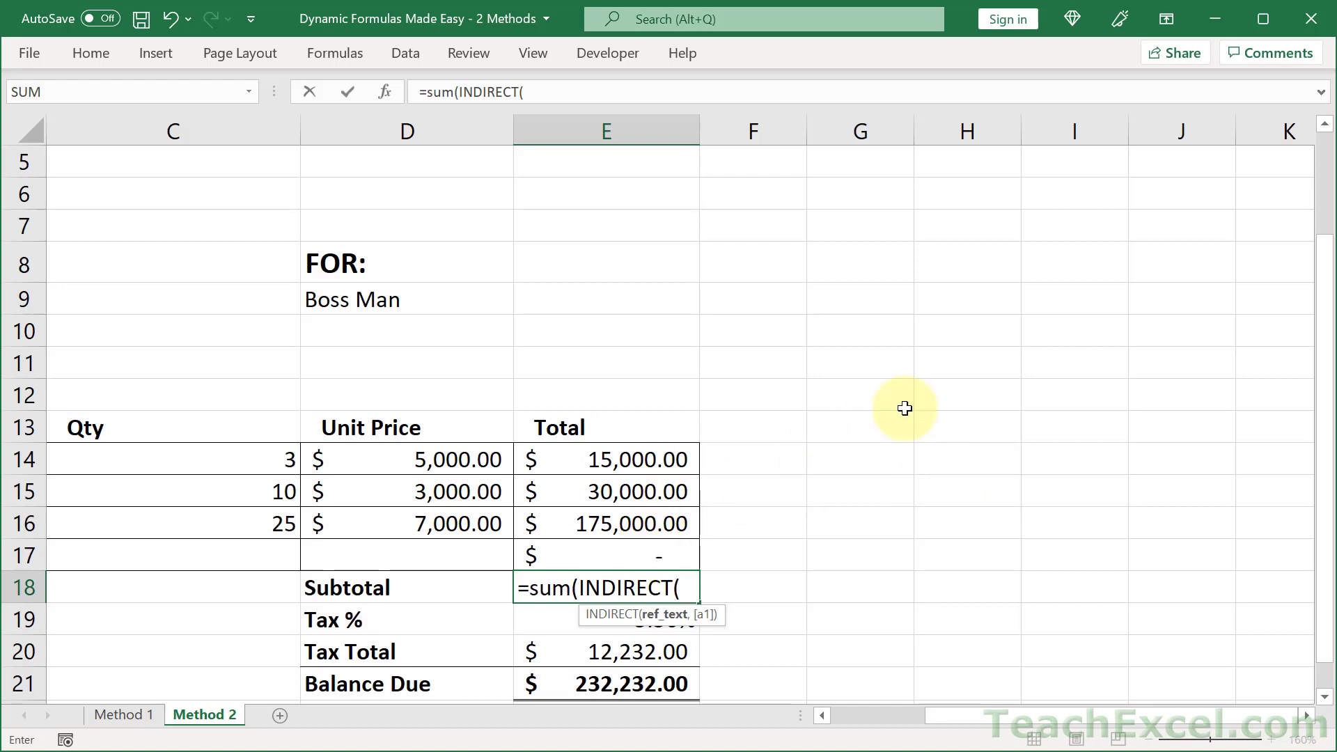
text("E" & row)
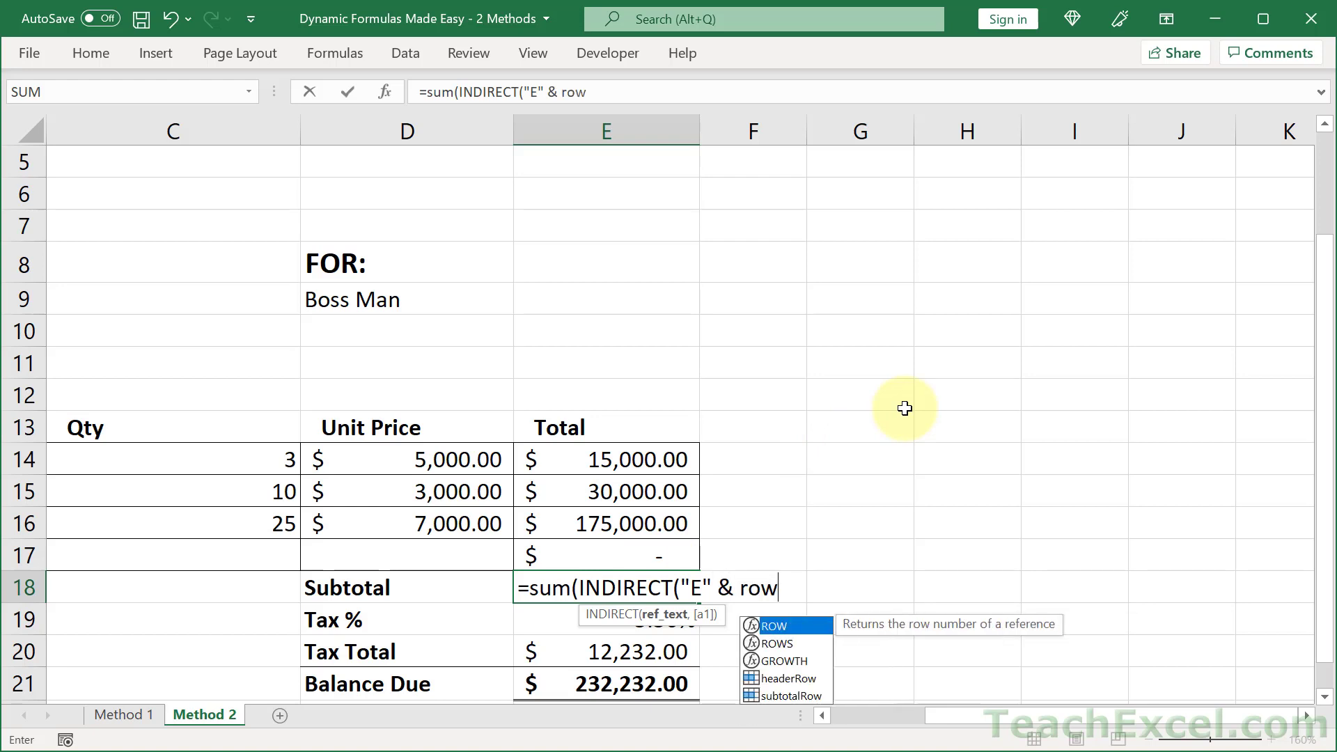
key(Tab)
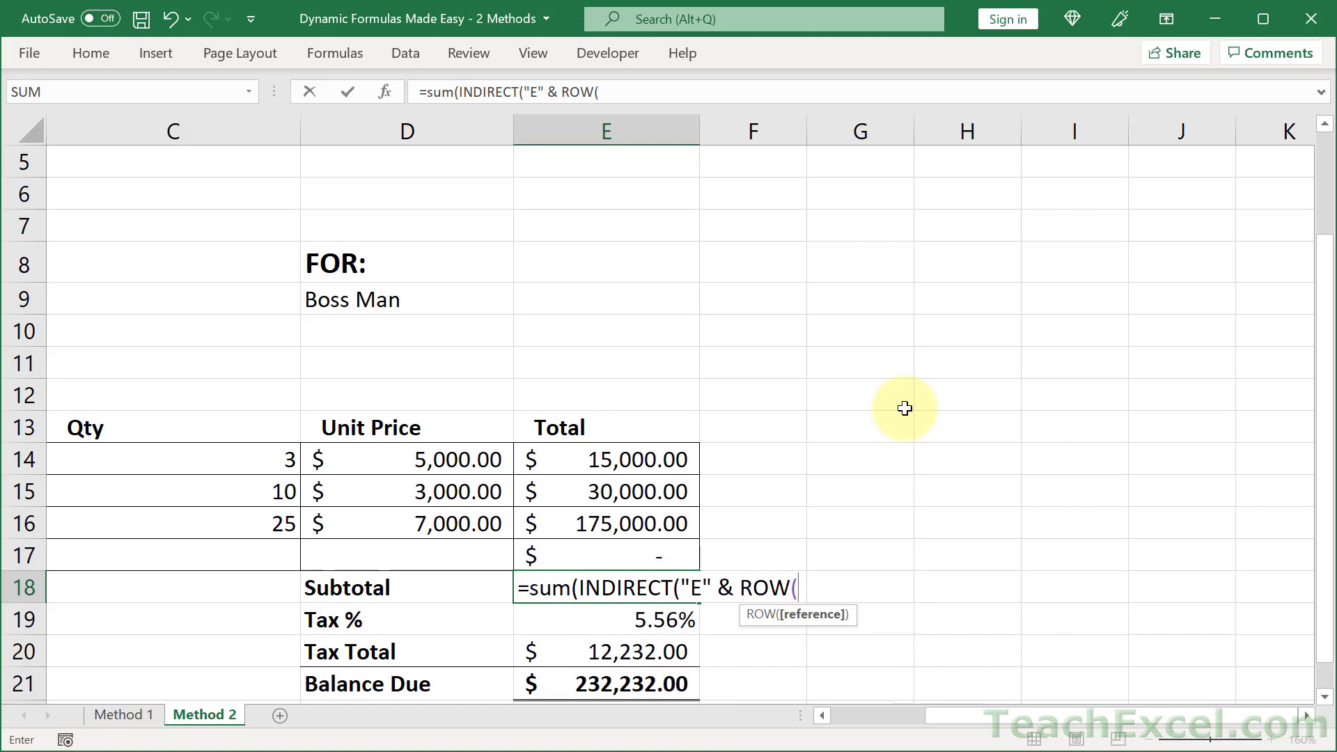
Complete E18 as =SUM(INDIRECT("E" & ROW(headerRow)+1 & ":E" & ROW(subtotalRow)-1)) and commit it
text(hea)
key(Tab)
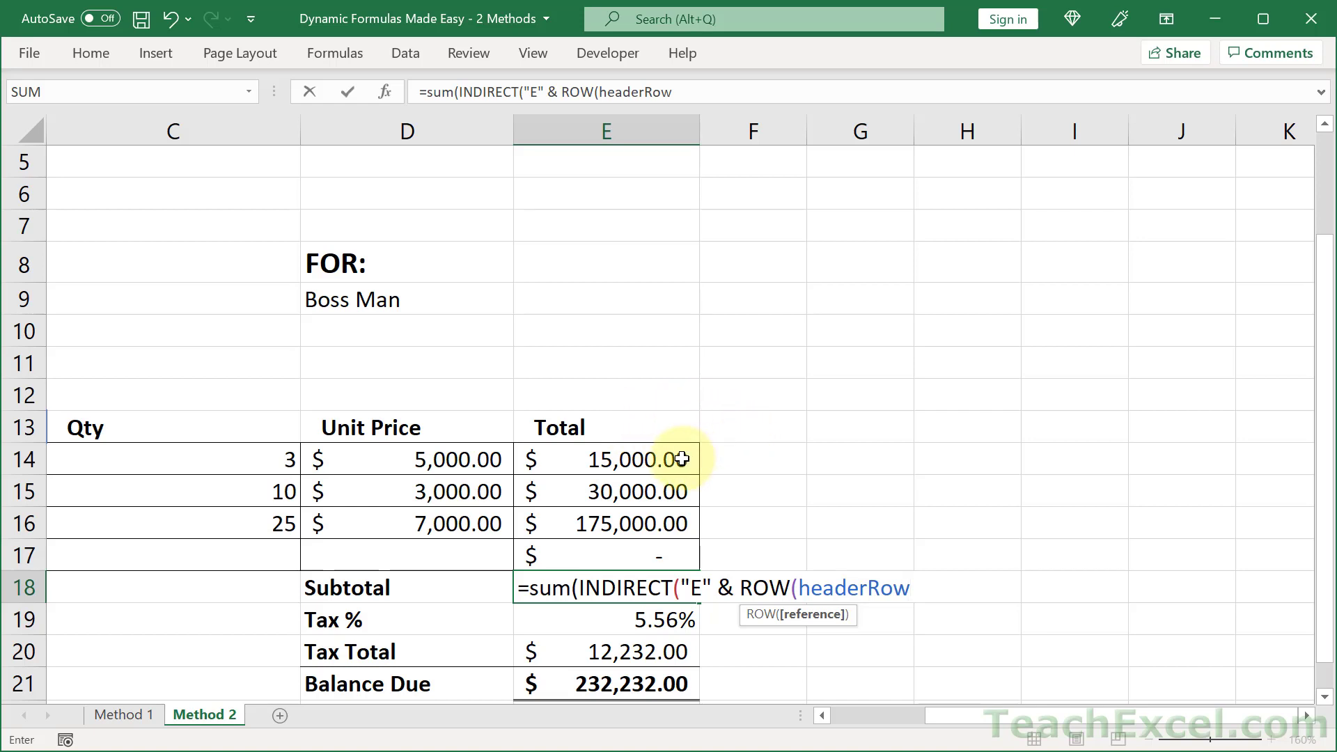
text()+1)
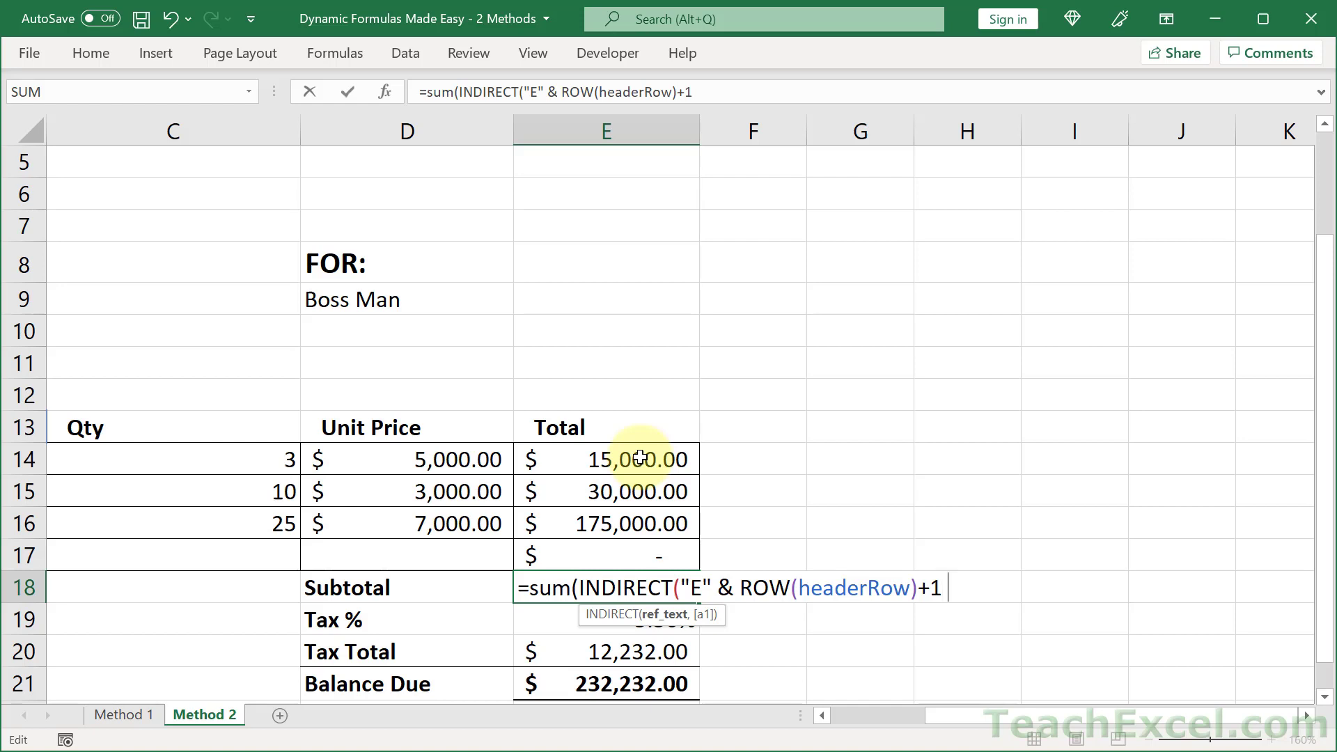
text(& ":E")
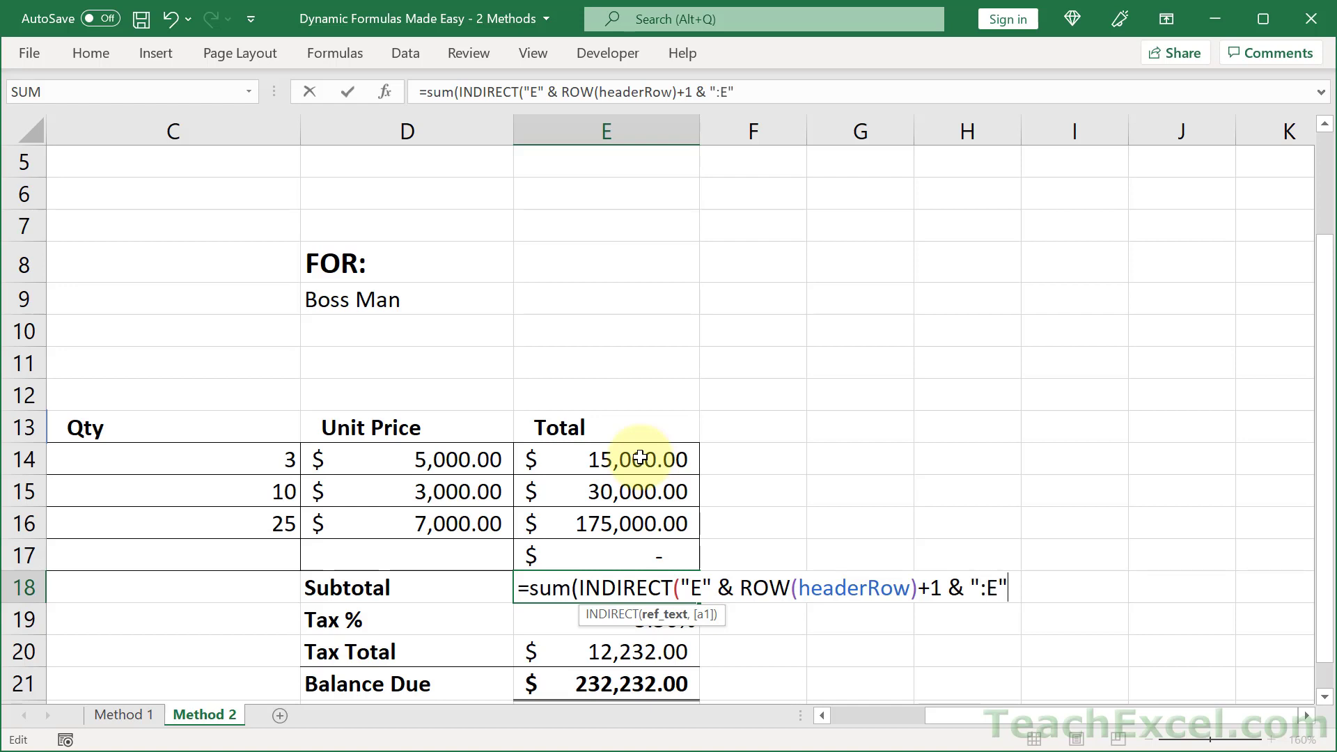
text( & row(subt)
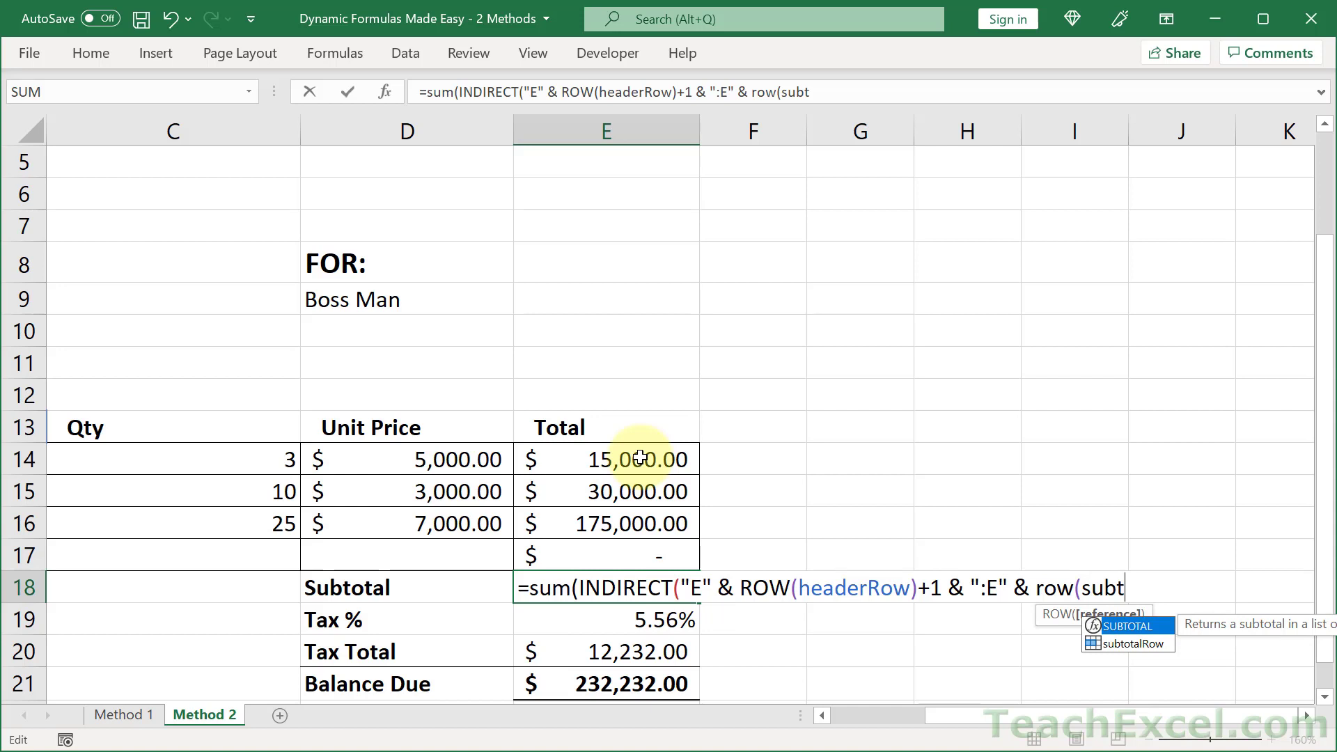
key(Down)
key(Tab)
text())
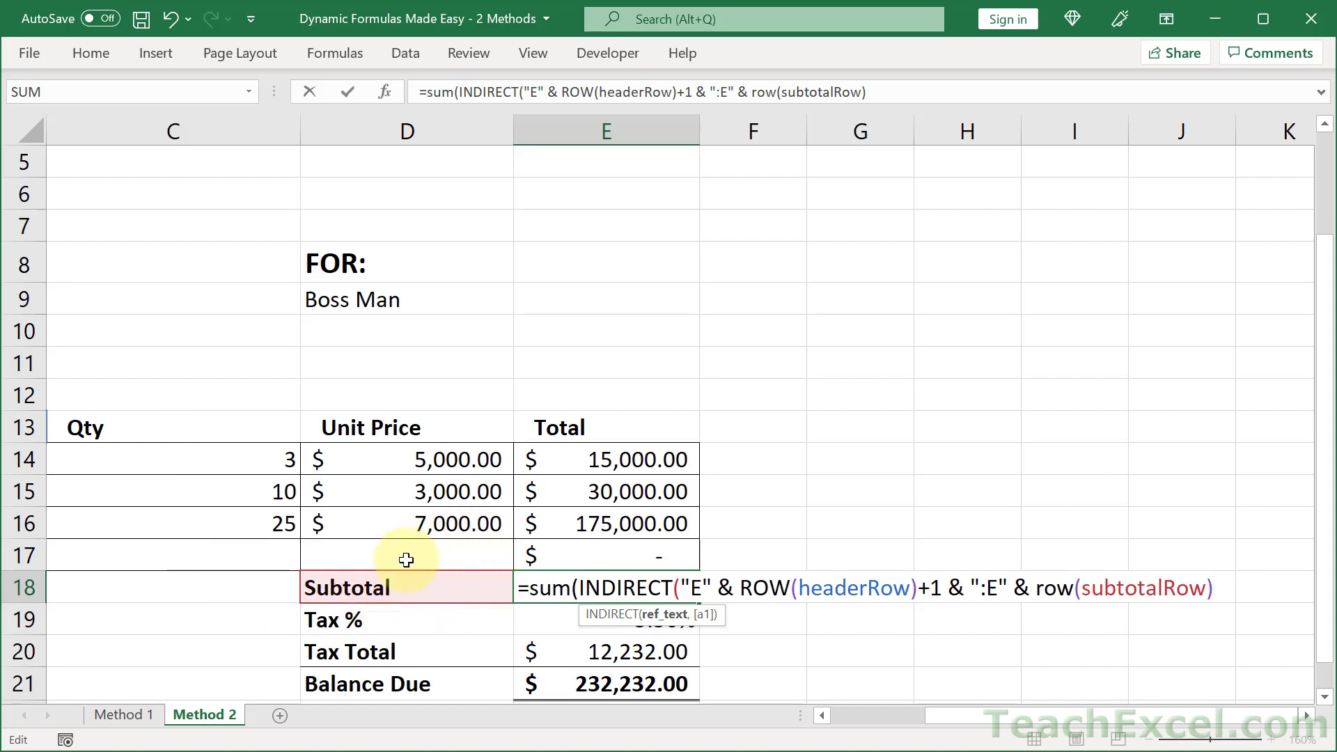
text(-1))
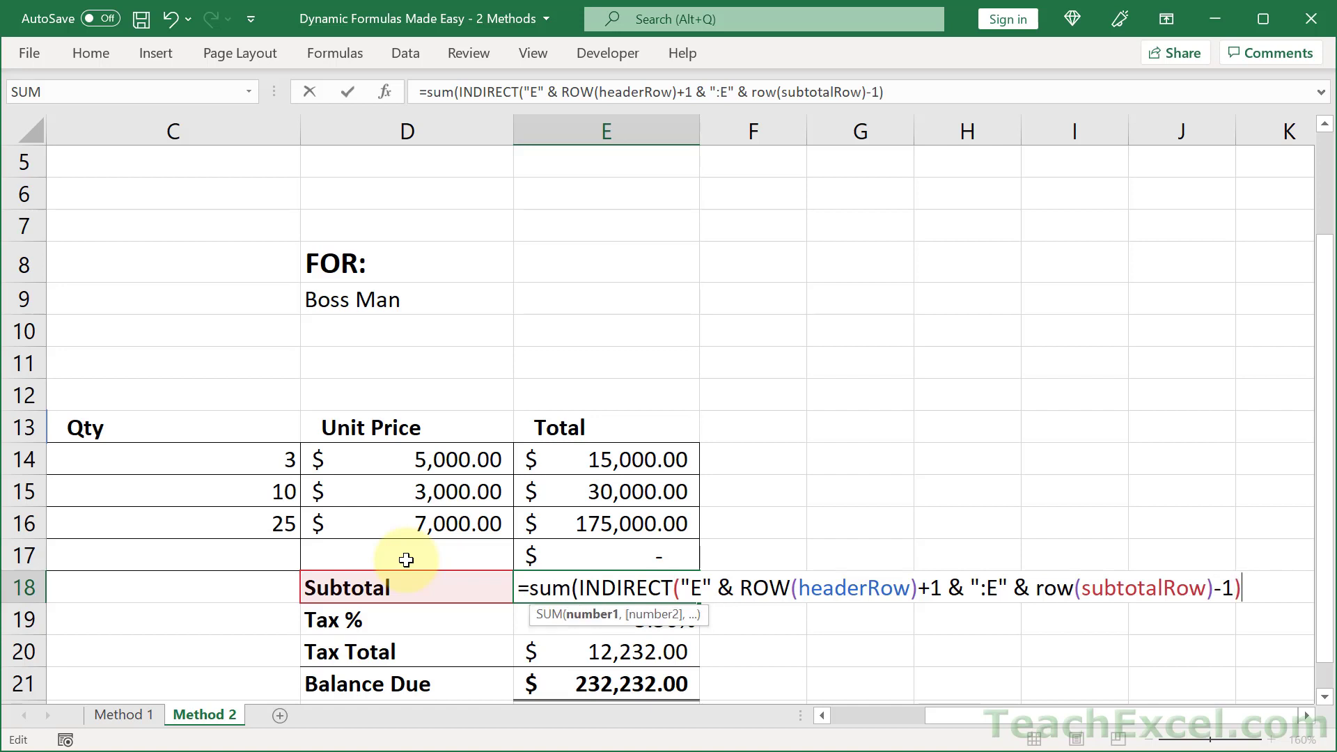
text())
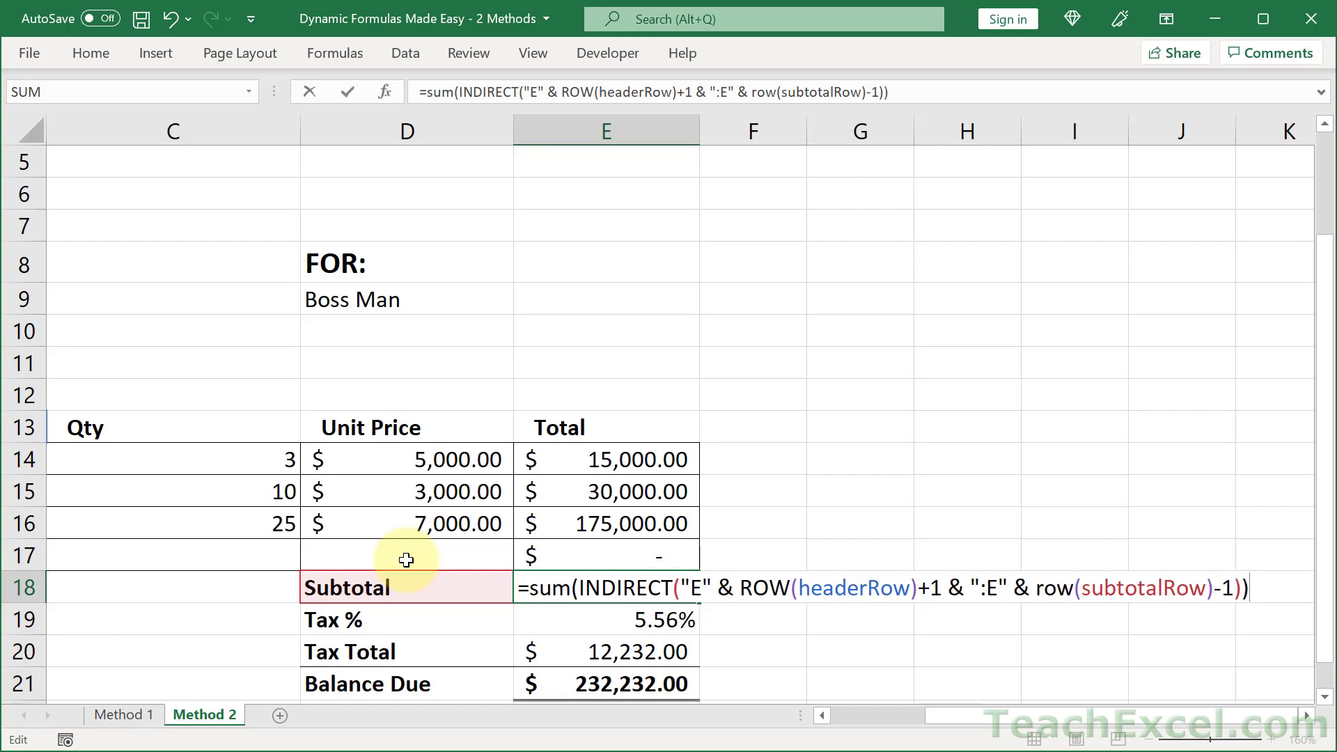
key(ctrl+Return)
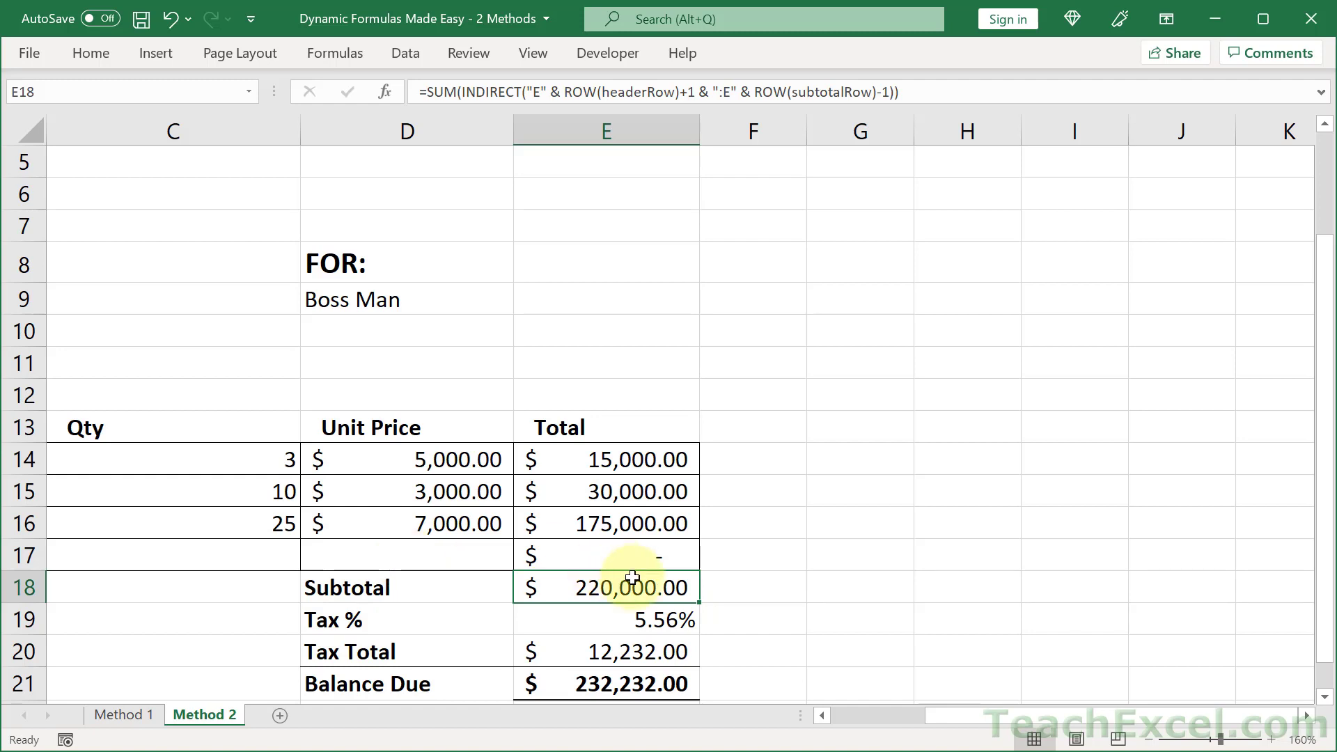
double_click(605, 586)
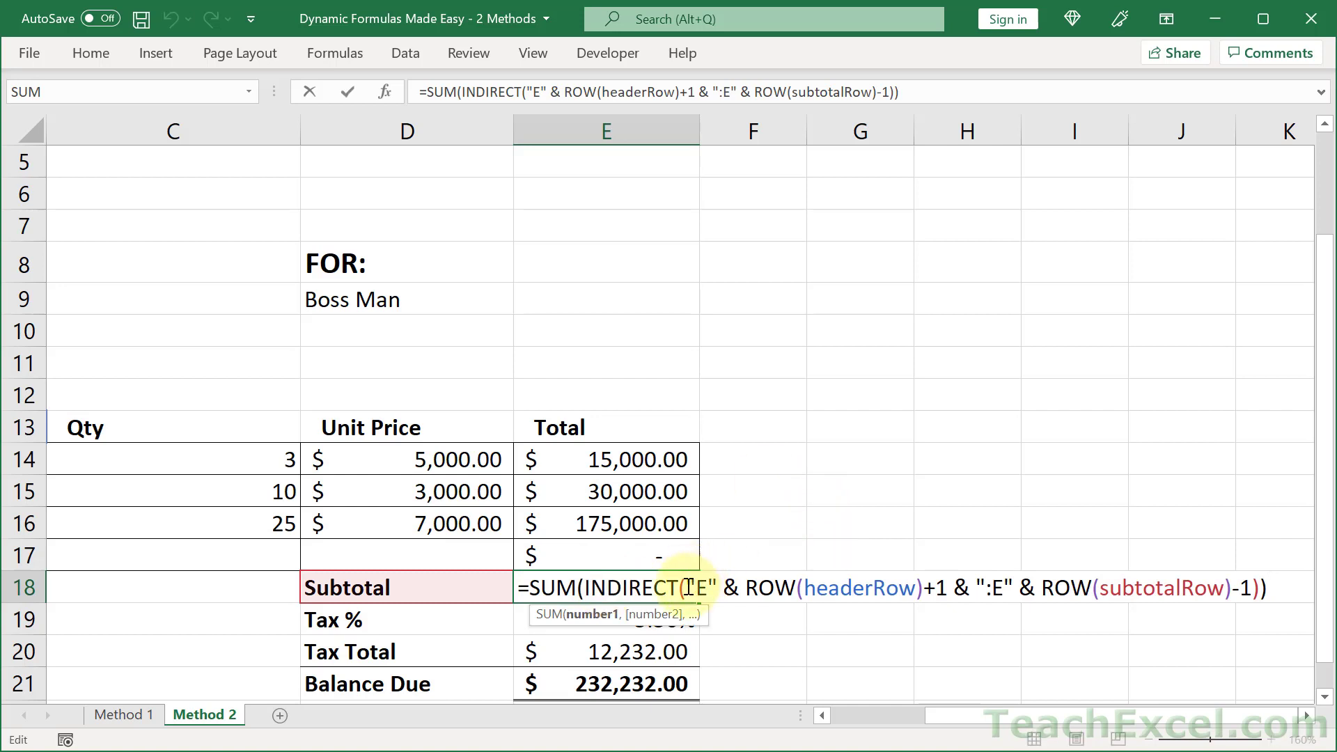
drag(686, 586, 1251, 587)
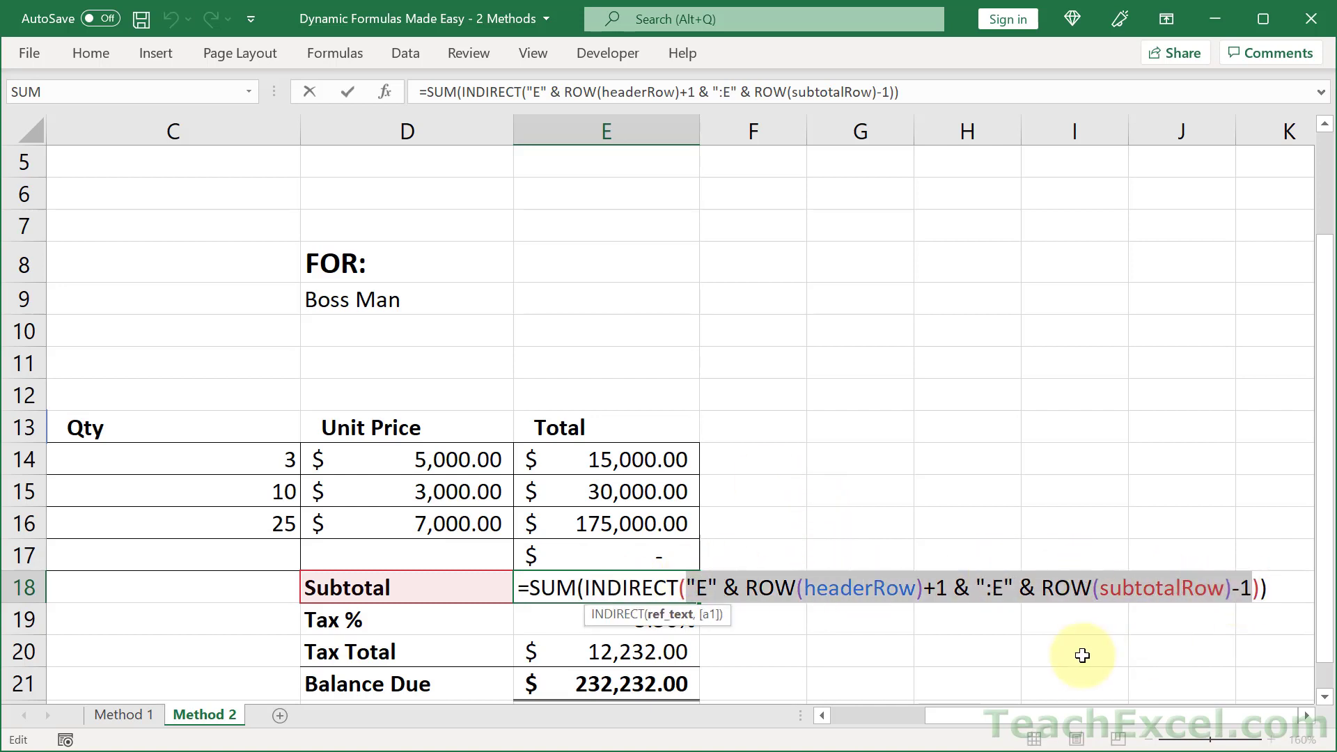
key(F9)
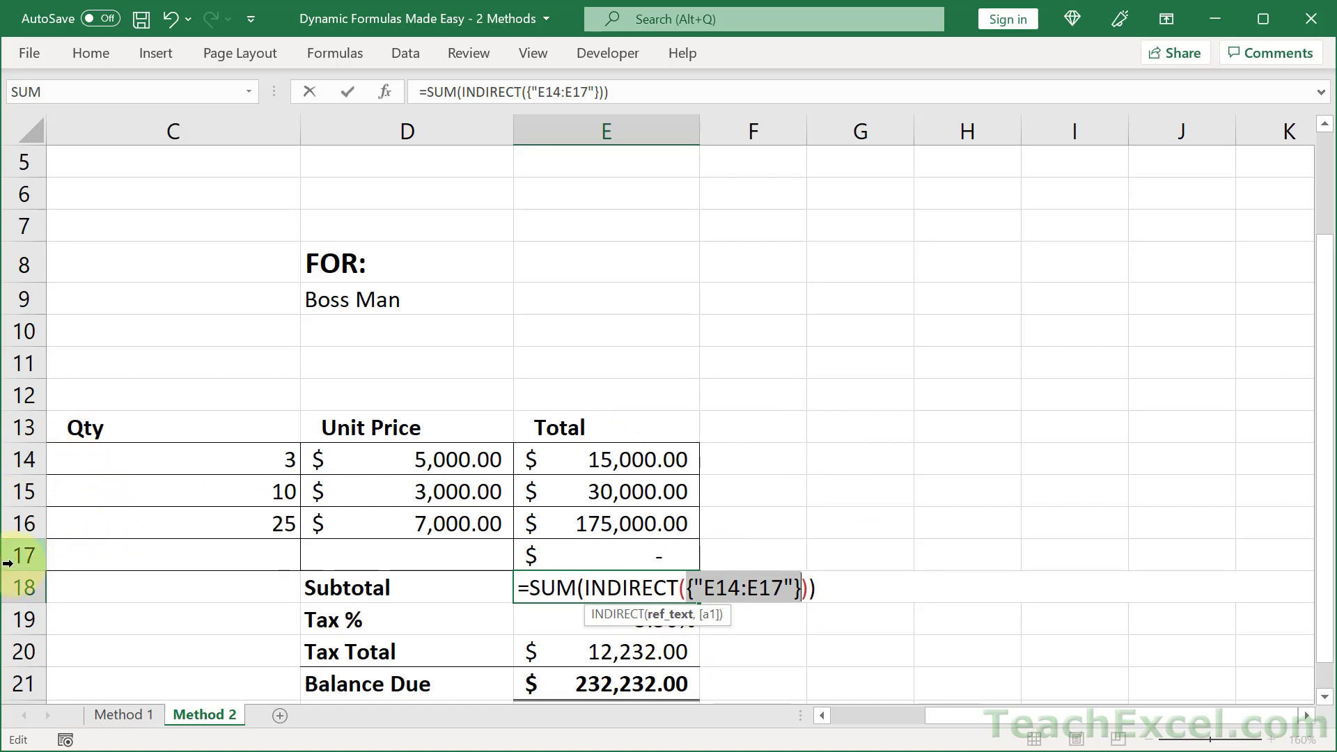
key(Escape)
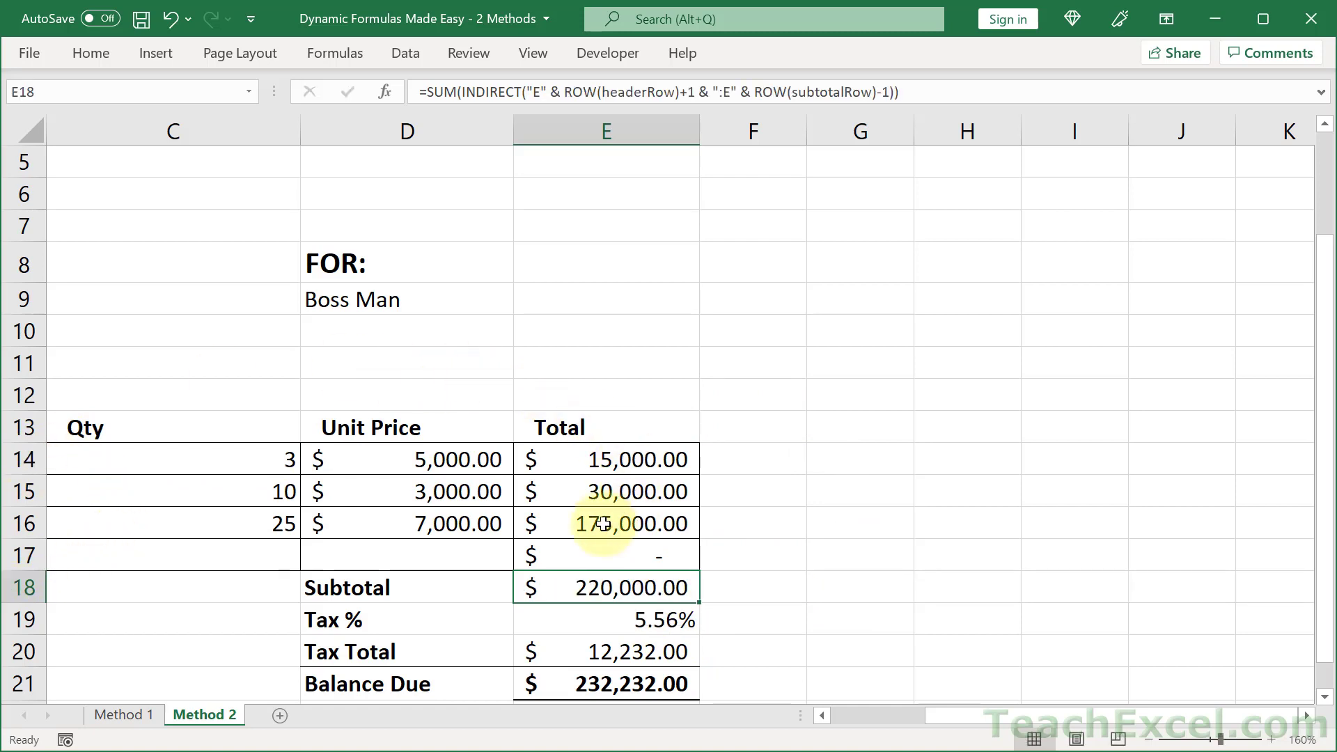
click(323, 57)
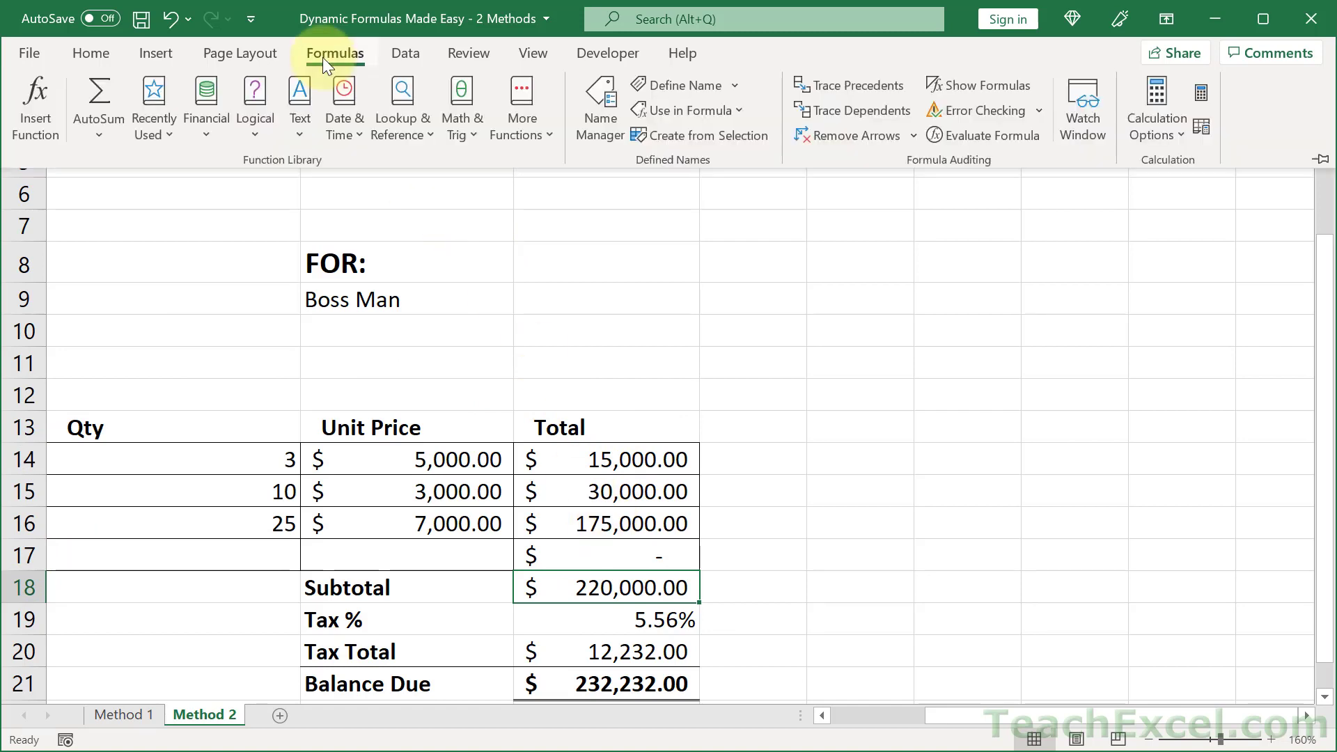
click(996, 135)
drag(753, 132, 789, 244)
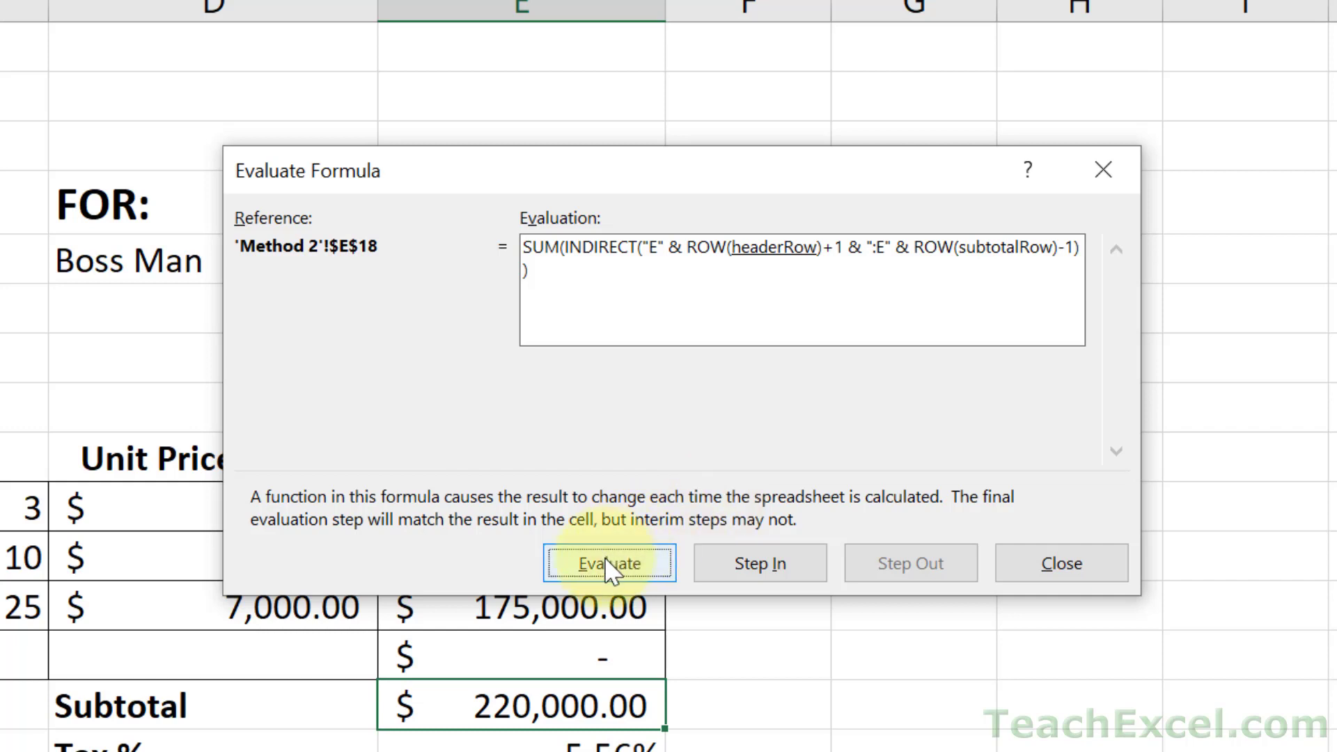
click(609, 564)
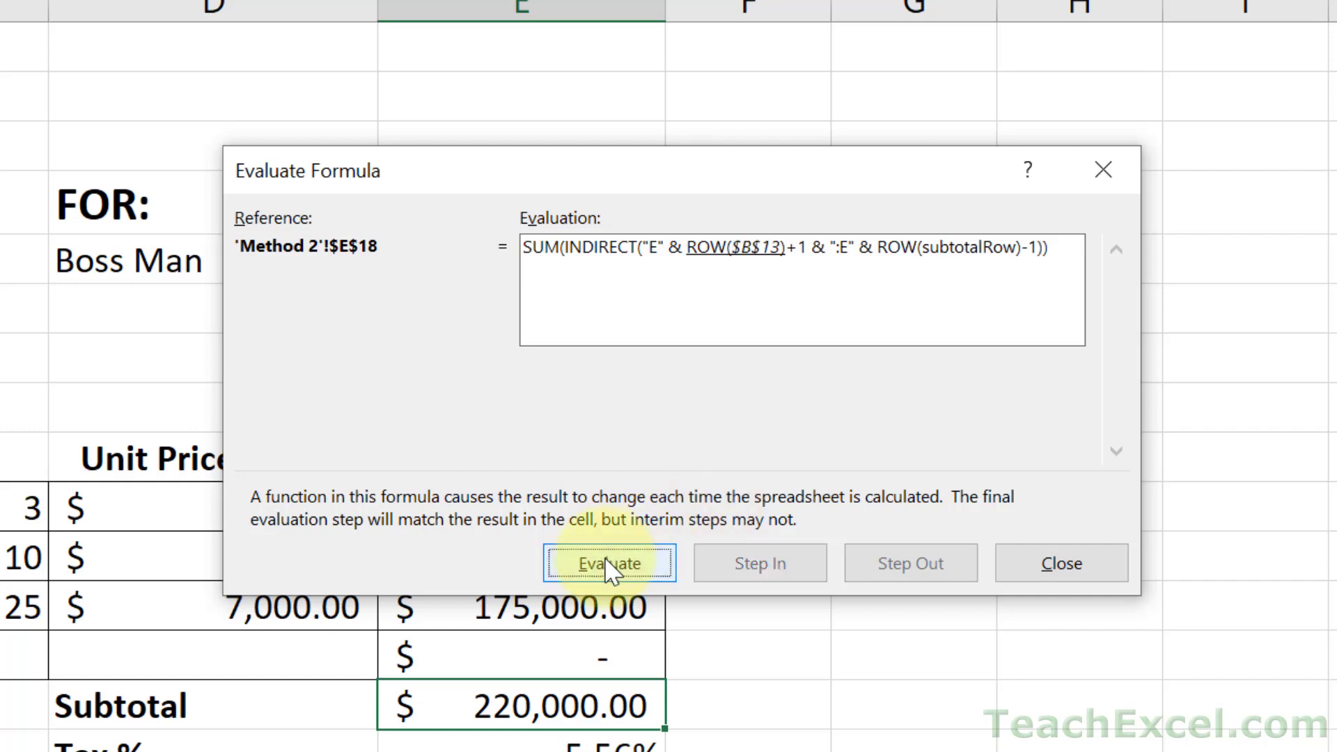
click(609, 564)
click(604, 557)
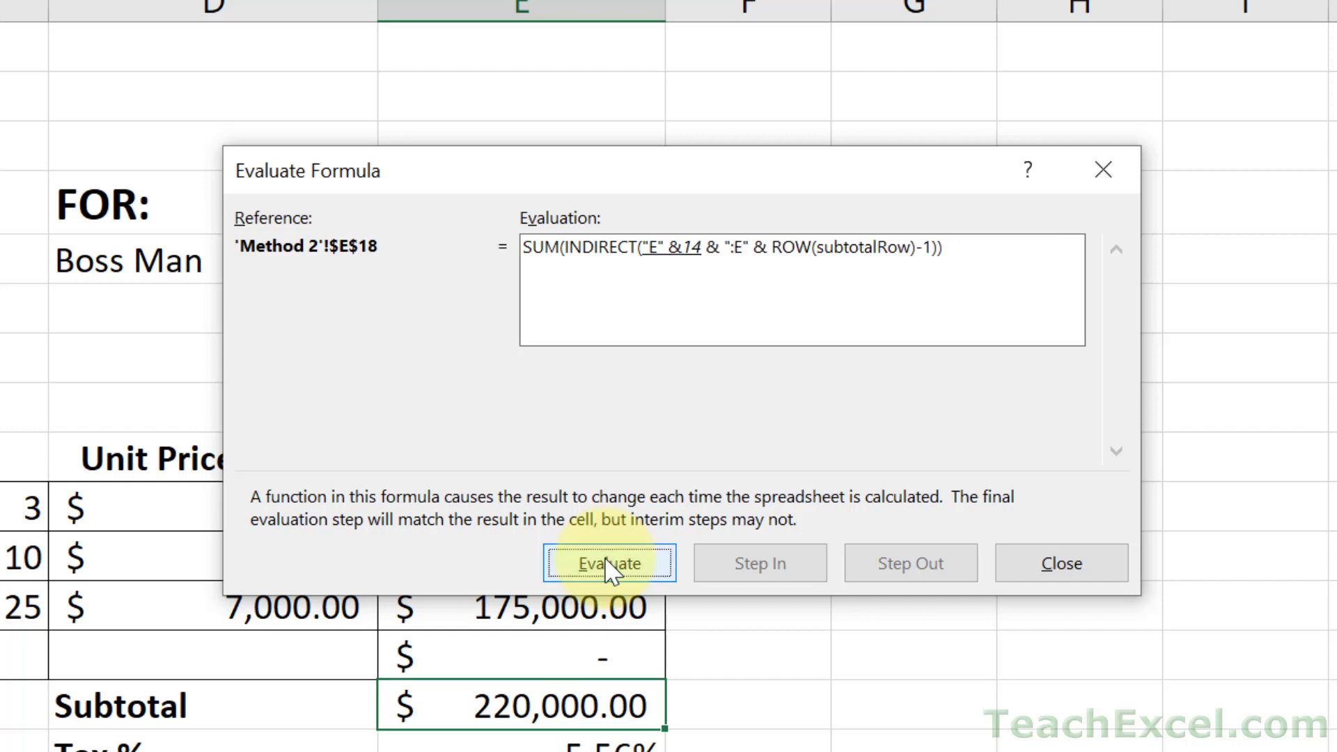
click(604, 557)
click(604, 557)
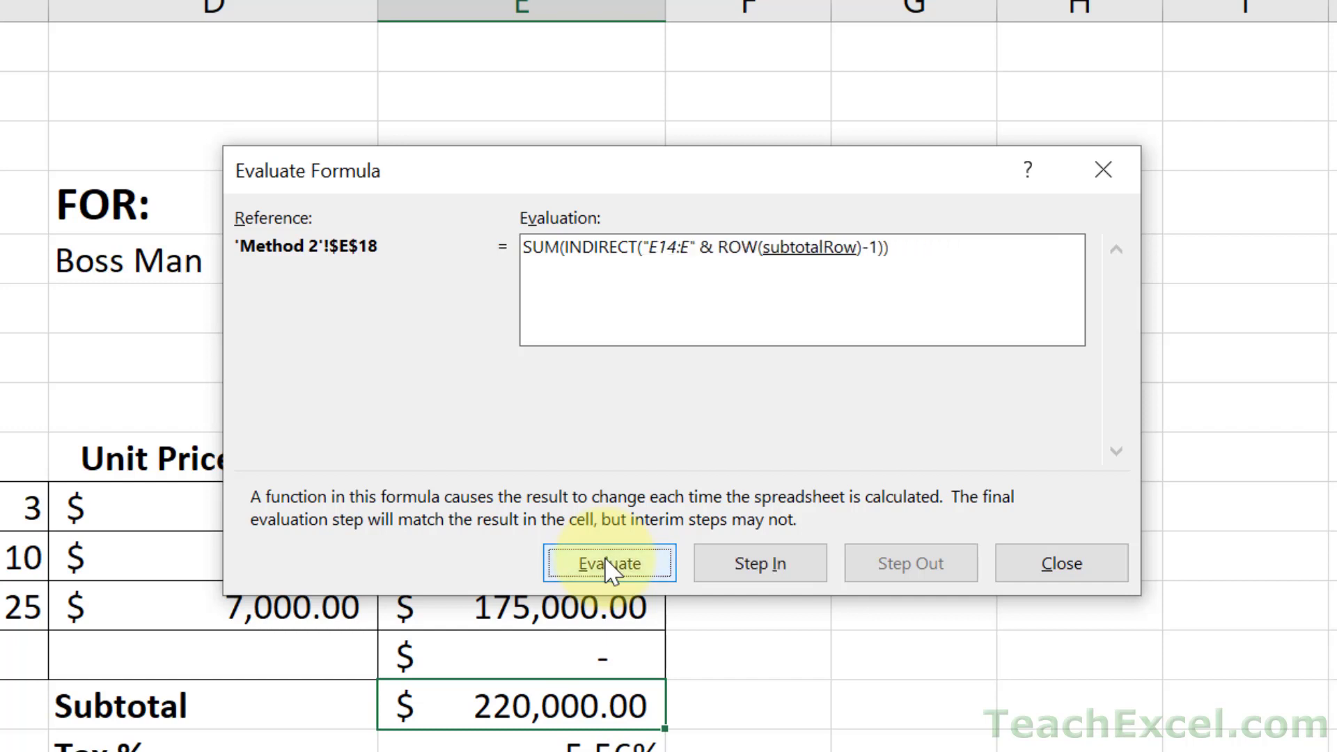
click(604, 557)
click(604, 557)
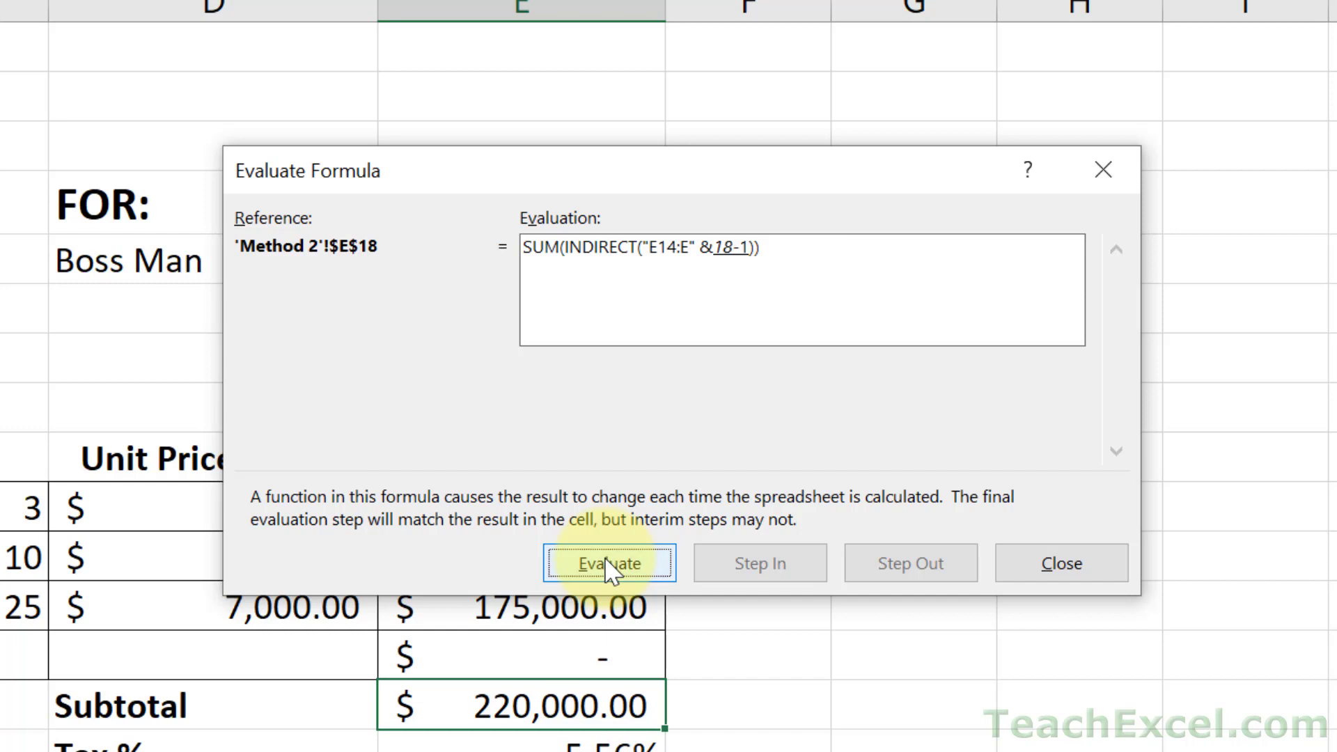
click(605, 557)
click(604, 557)
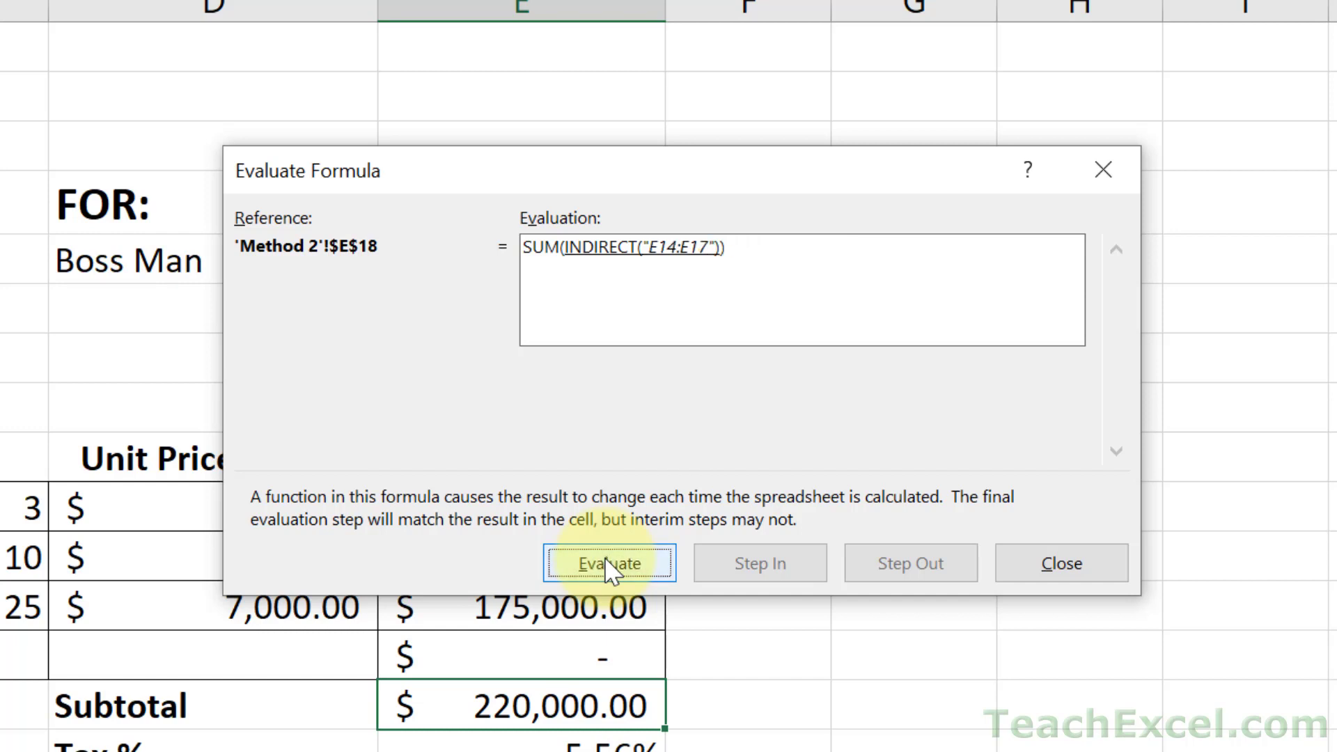
click(604, 557)
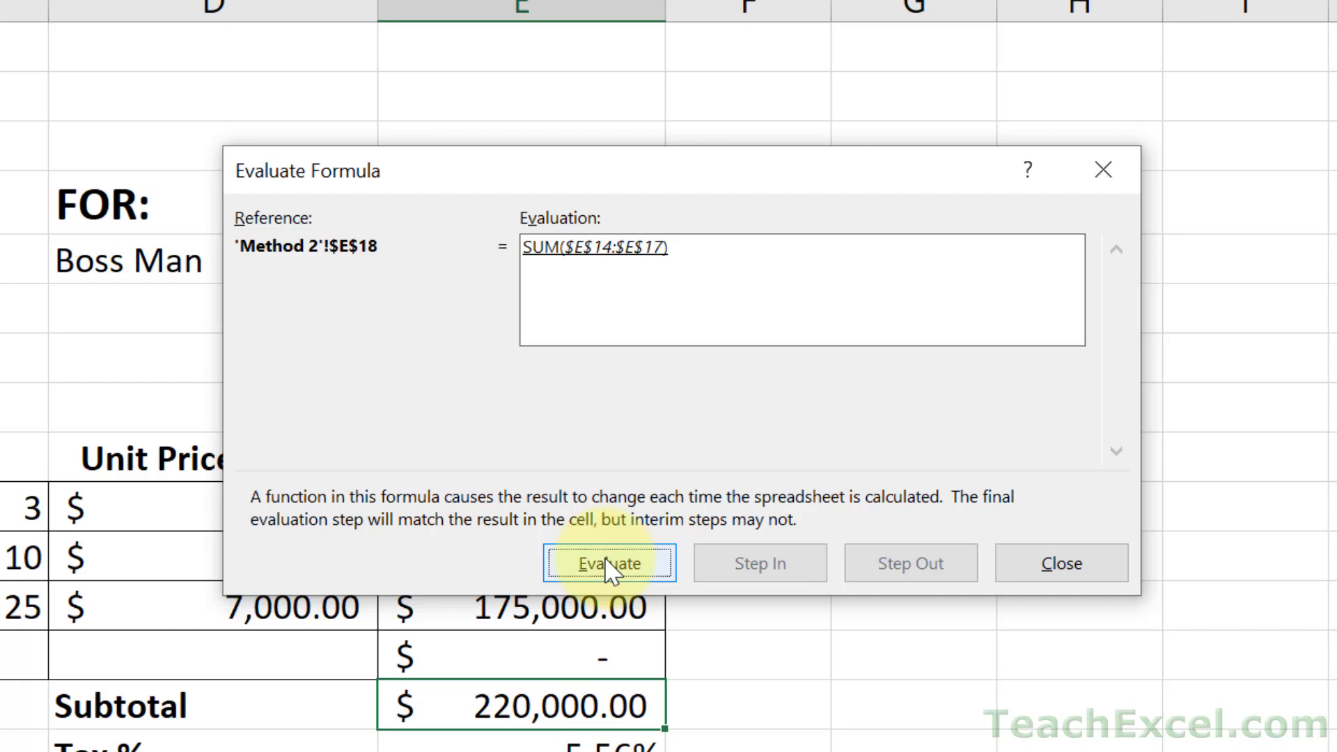
click(604, 557)
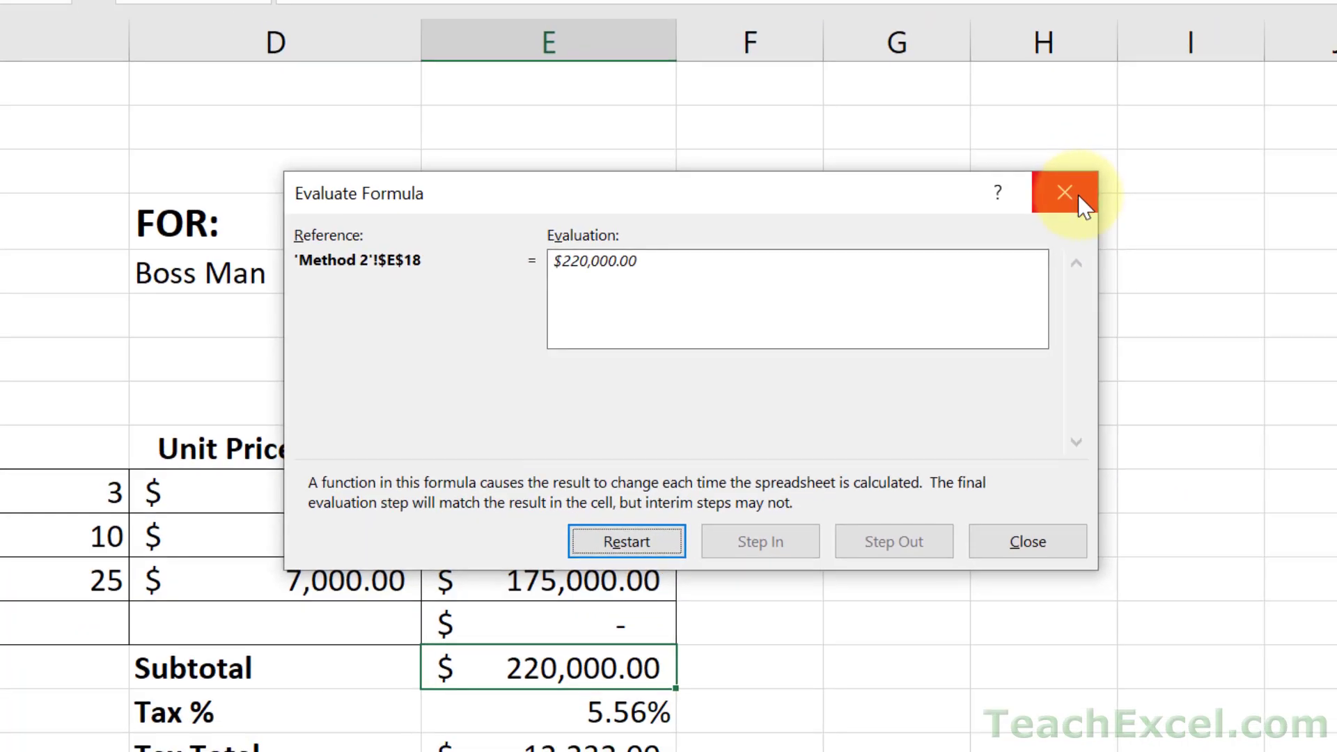
click(1103, 169)
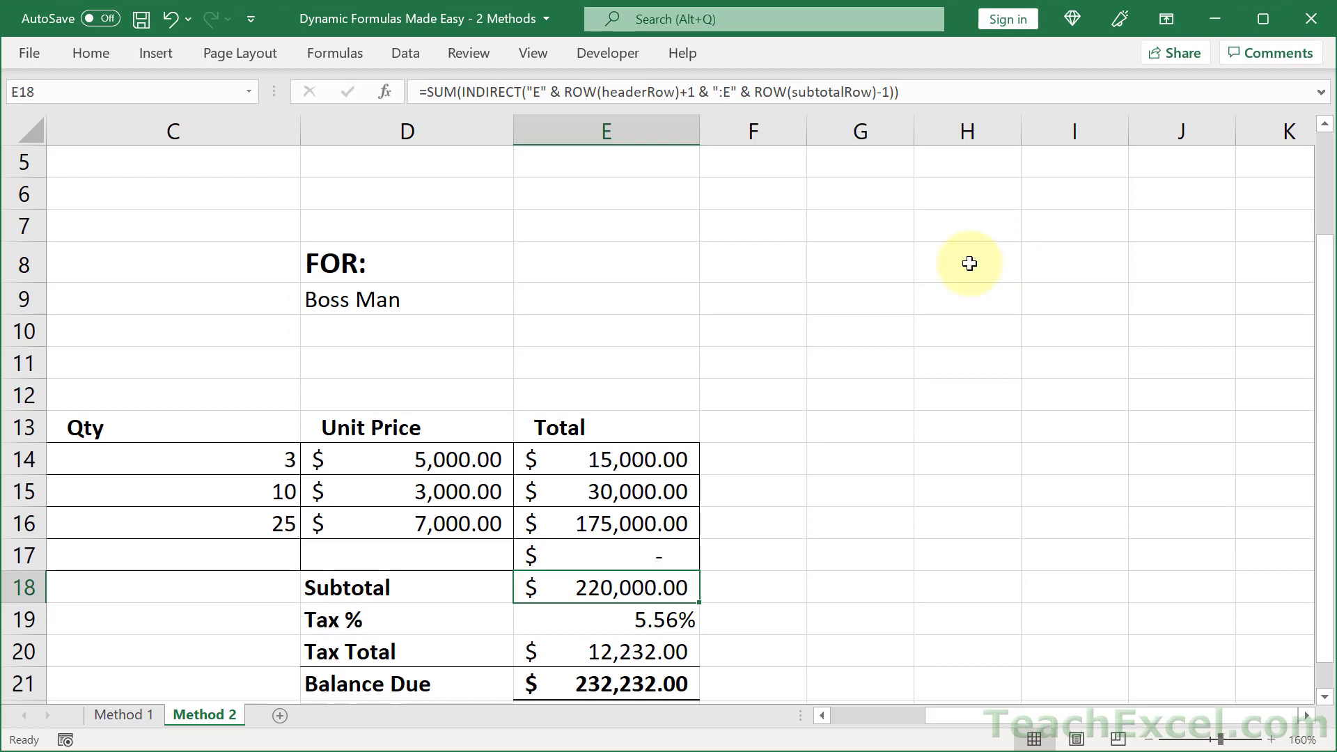
drag(1169, 717, 1094, 719)
click(1148, 740)
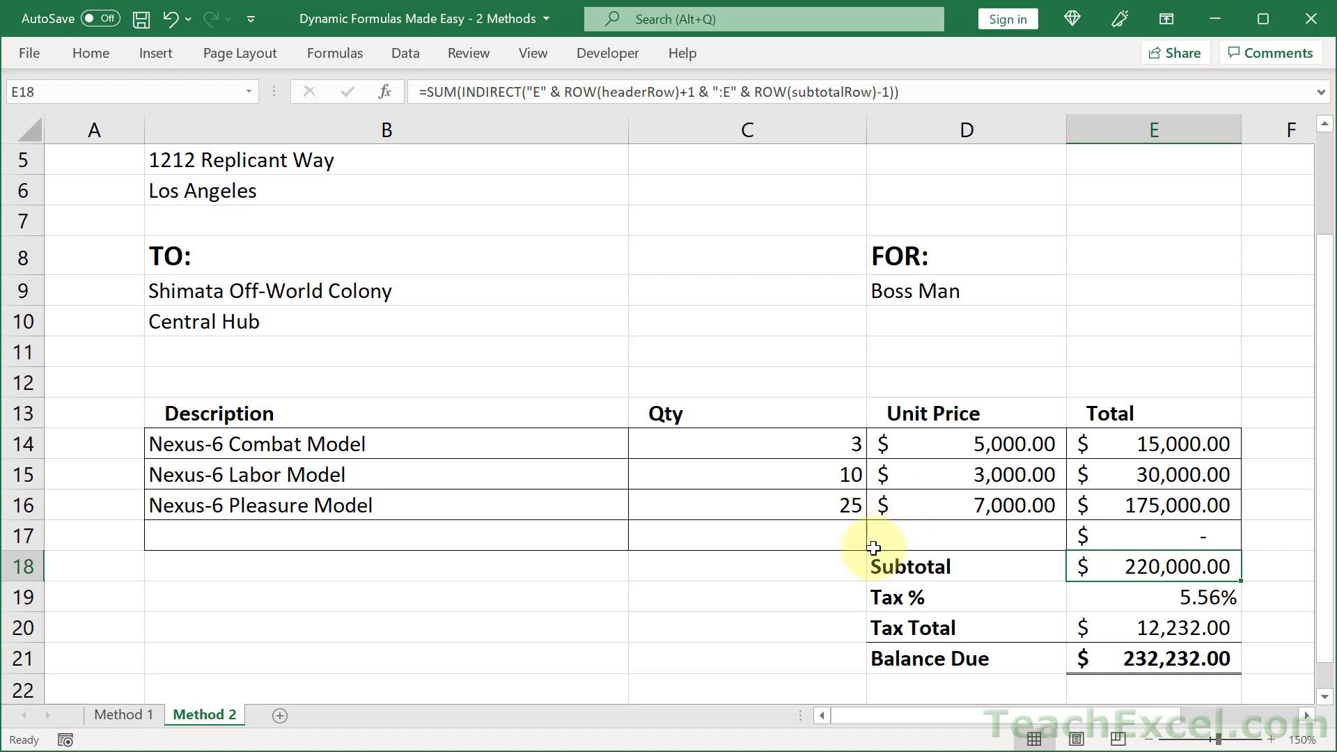
double_click(1144, 566)
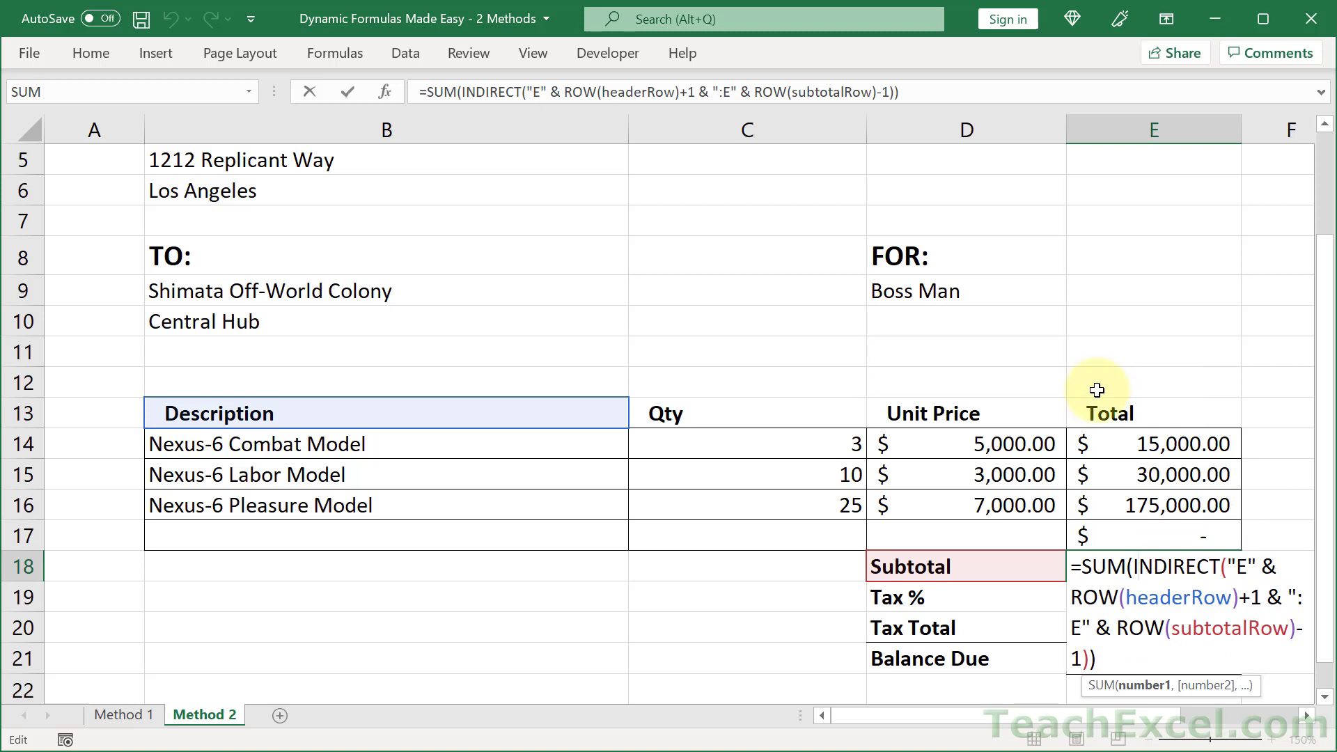
key(Right)
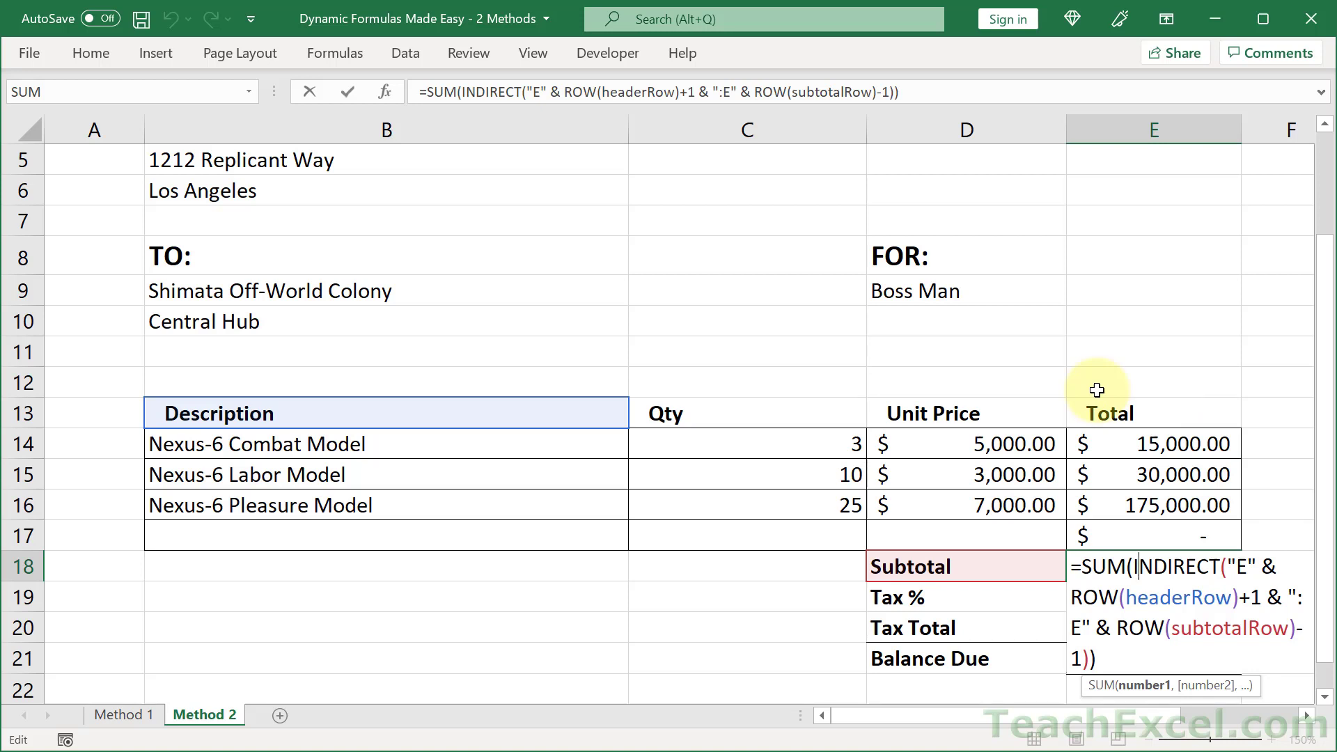